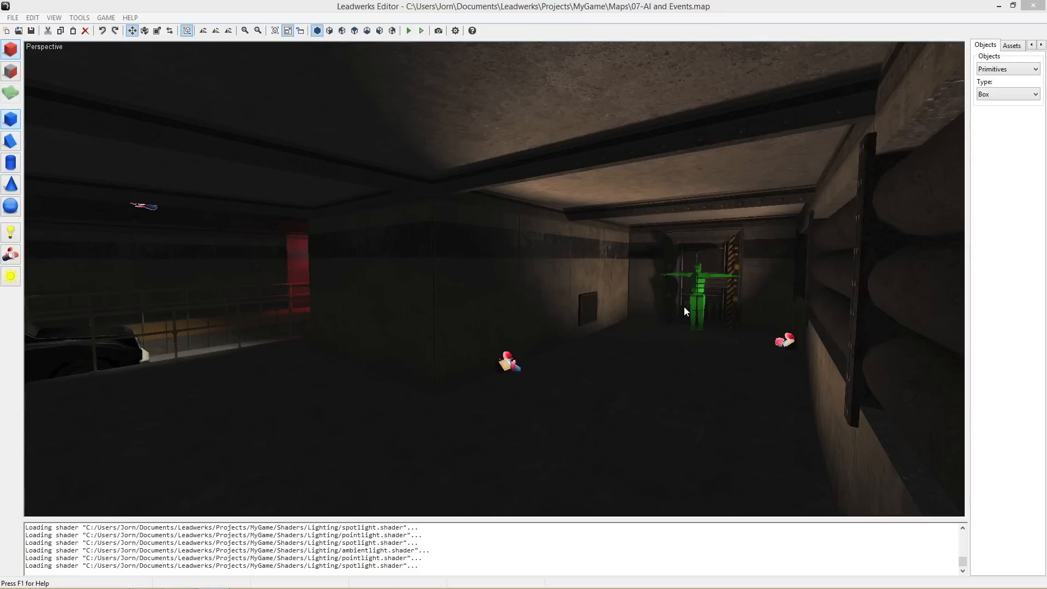
Step: Select the green character figure by the corridor and inspect the closed metal door around the corner
click(695, 290)
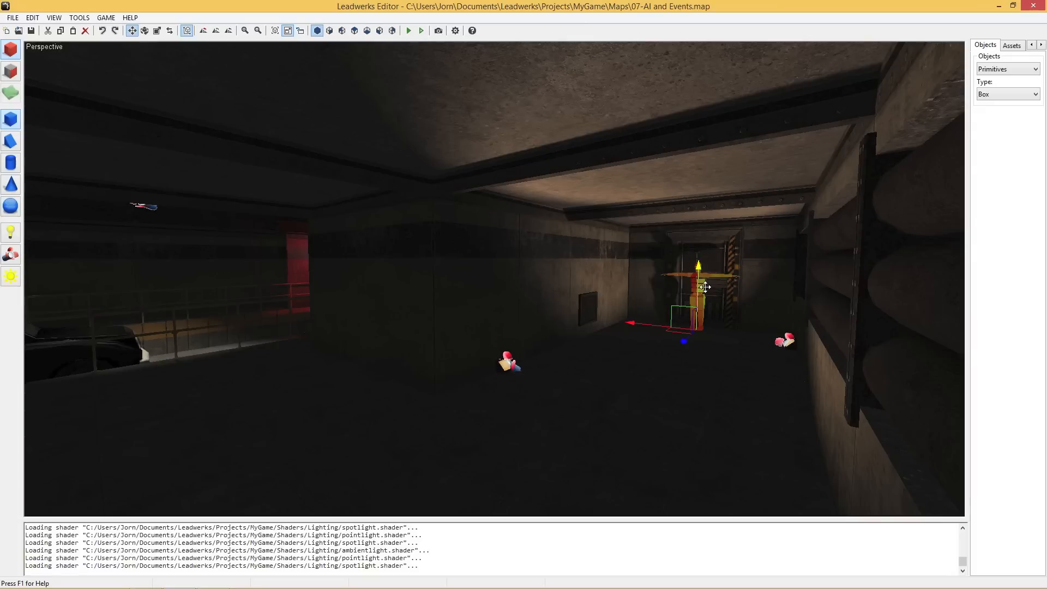
right_drag(707, 302, 487, 282)
key(w)
key(w)
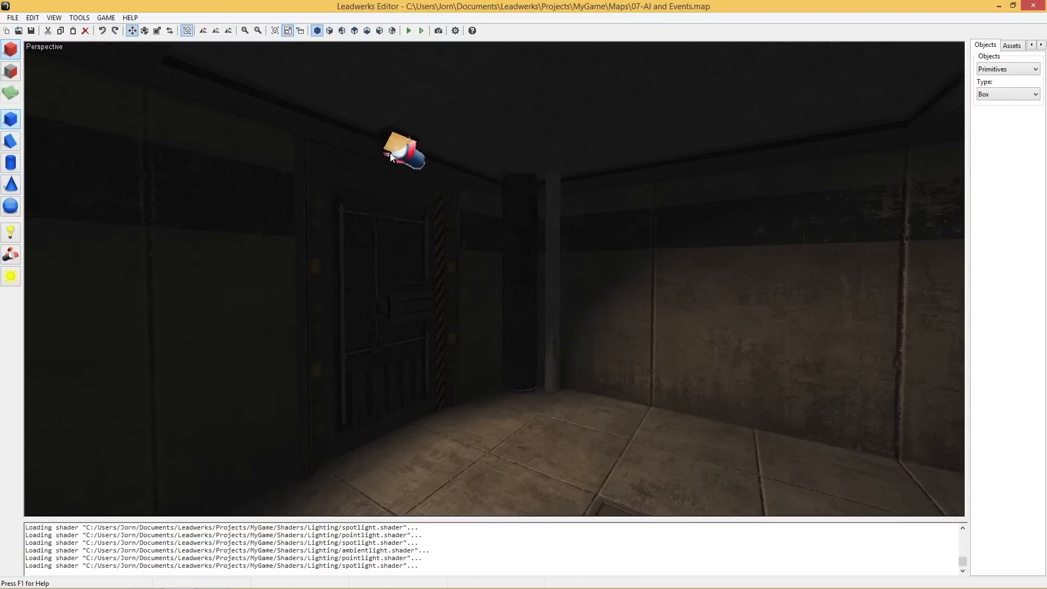
right_drag(442, 318, 417, 319)
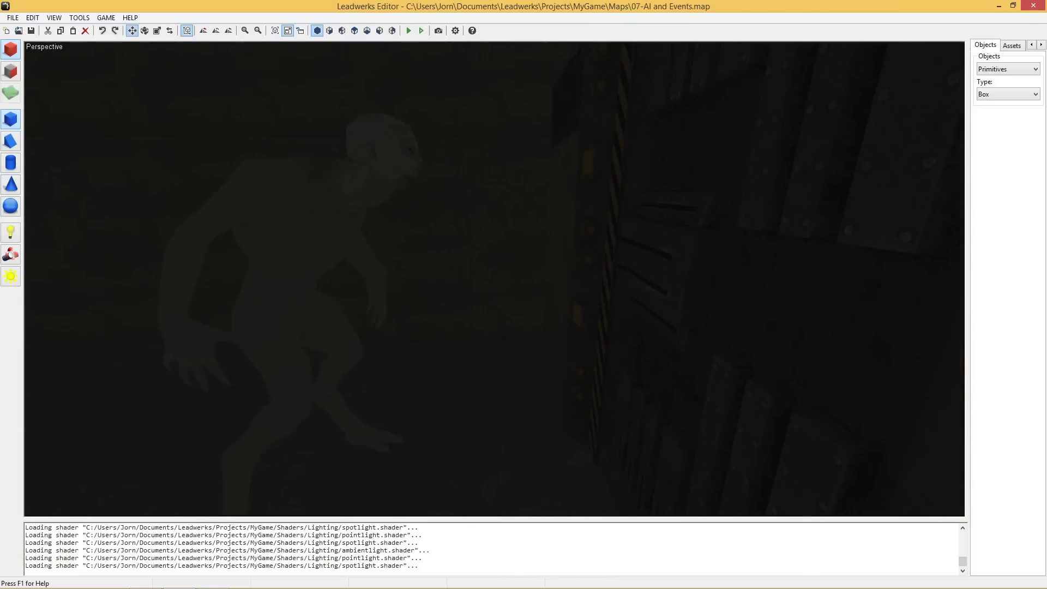
Step: Examine the monster standing behind the door and follow the corridor into the main hall
right_drag(480, 278, 510, 286)
key(w)
key(d)
key(w)
key(s)
key(w)
key(s)
key(w)
key(w)
key(s)
key(s)
key(w)
key(w)
key(w)
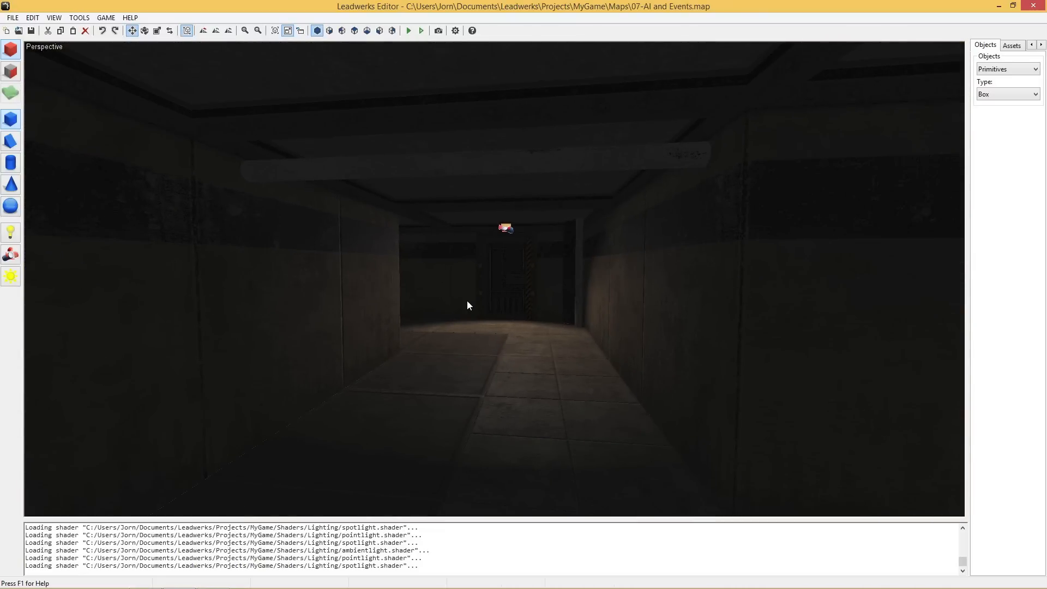
key(w)
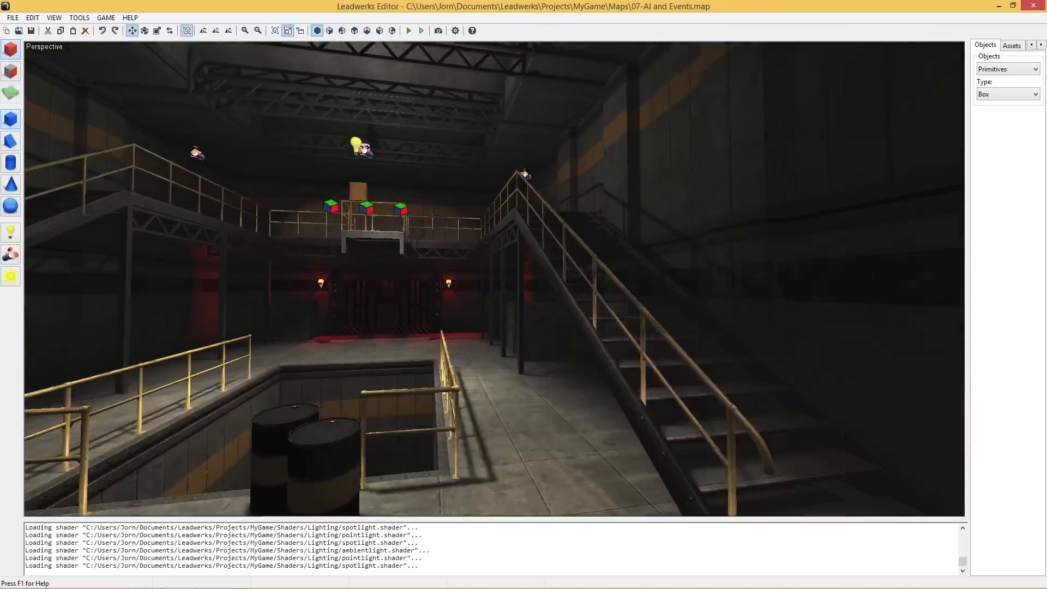
Step: Select the pivot in the corner beside the hall staircase and look over the surrounding part of the level
right_drag(616, 240, 494, 279)
click(515, 241)
click(368, 247)
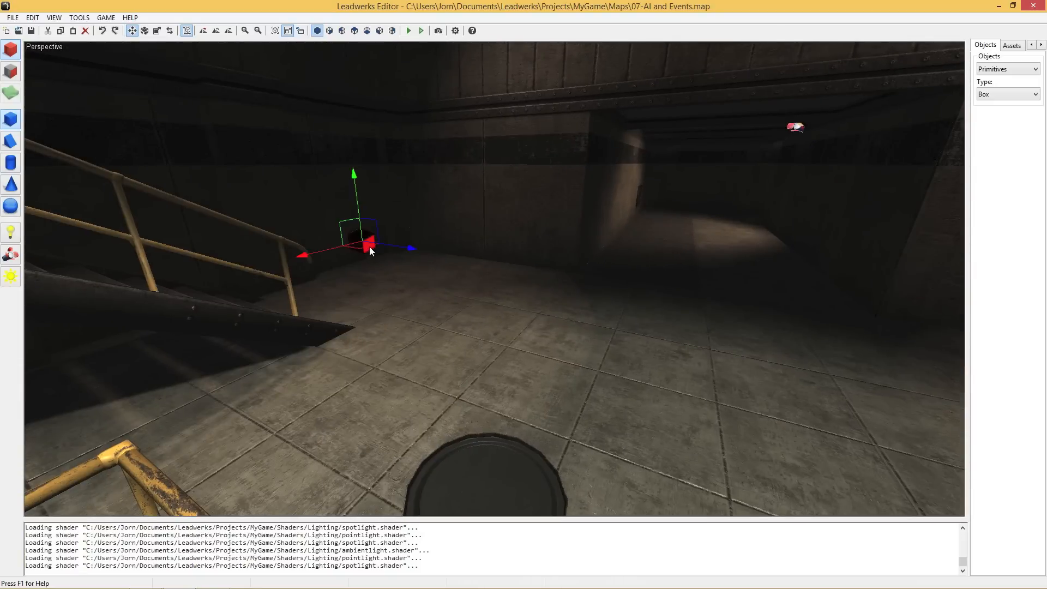
right_drag(554, 307, 681, 346)
key(s)
right_drag(493, 279, 867, 251)
key(w)
key(s)
key(w)
key(w)
key(w)
key(w)
key(w)
key(s)
key(s)
key(w)
key(w)
key(w)
Step: Run the game and walk the player through the corridors to the monster's closed door
right_drag(458, 54, 480, 143)
click(421, 31)
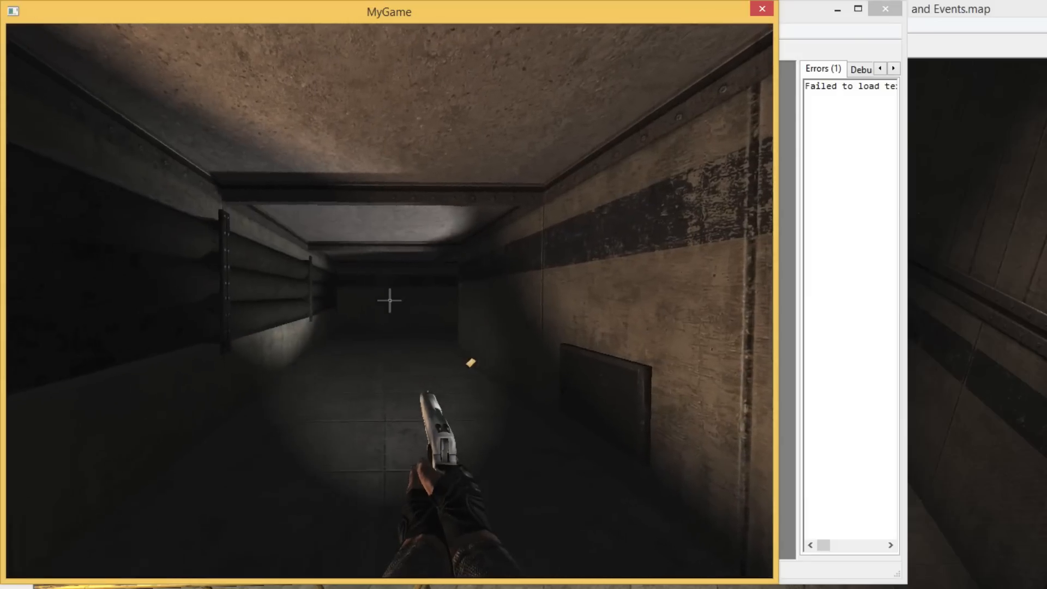
key(w)
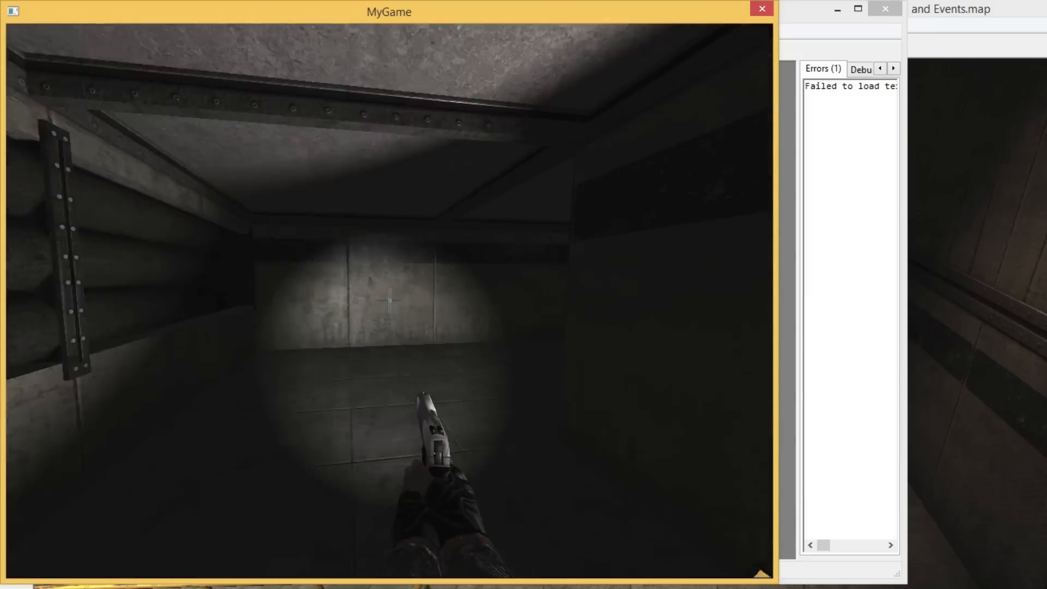
key(w)
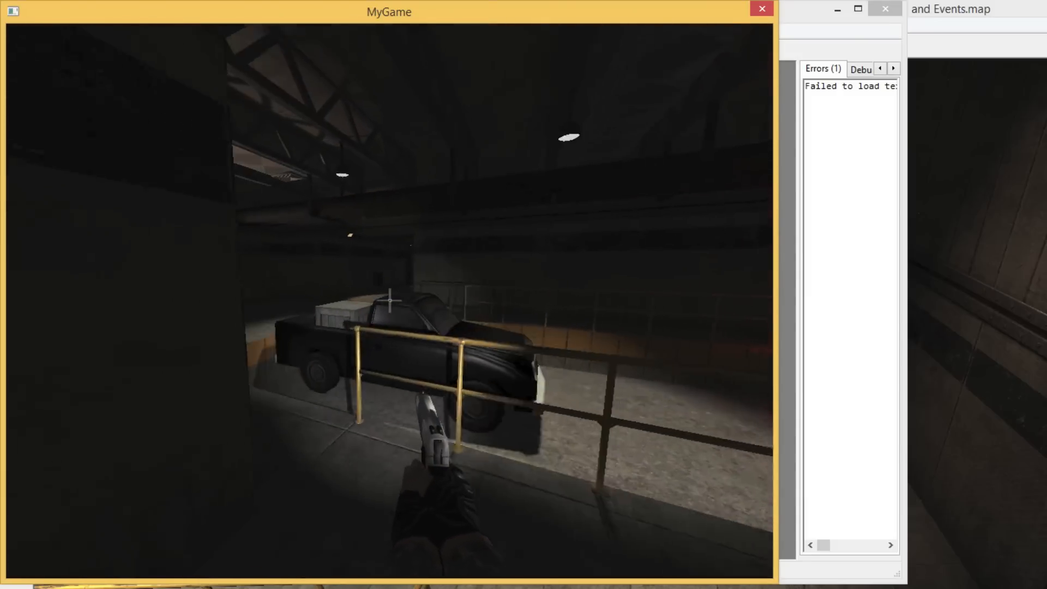
key(w)
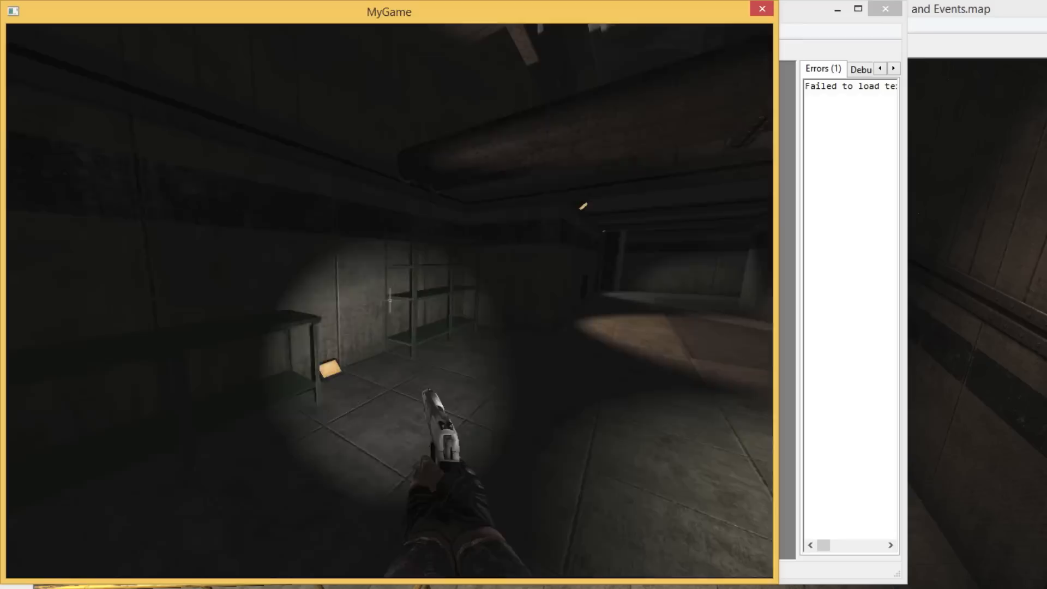
key(w)
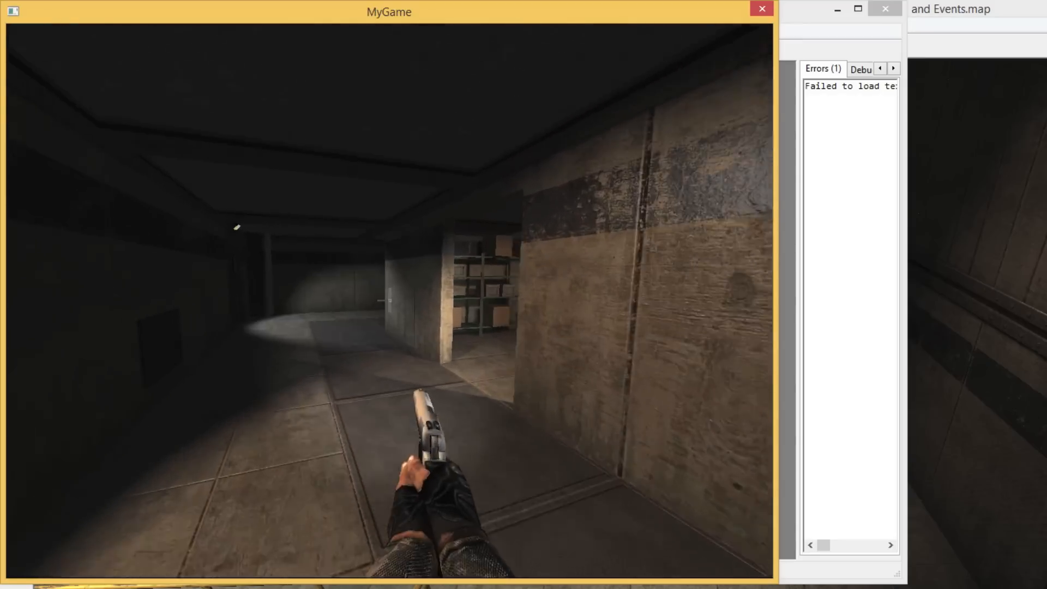
key(w)
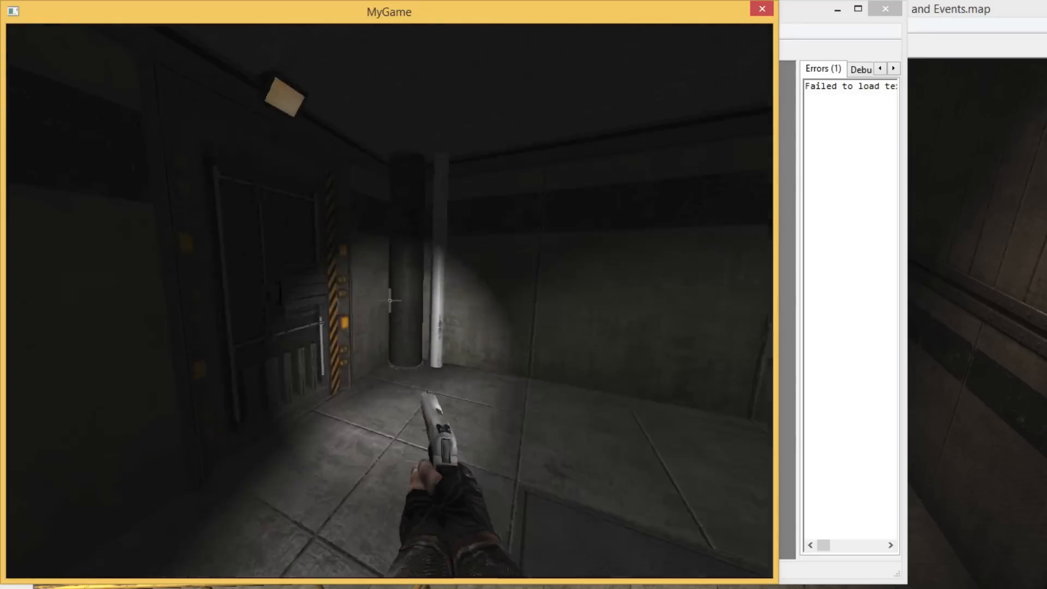
key(w)
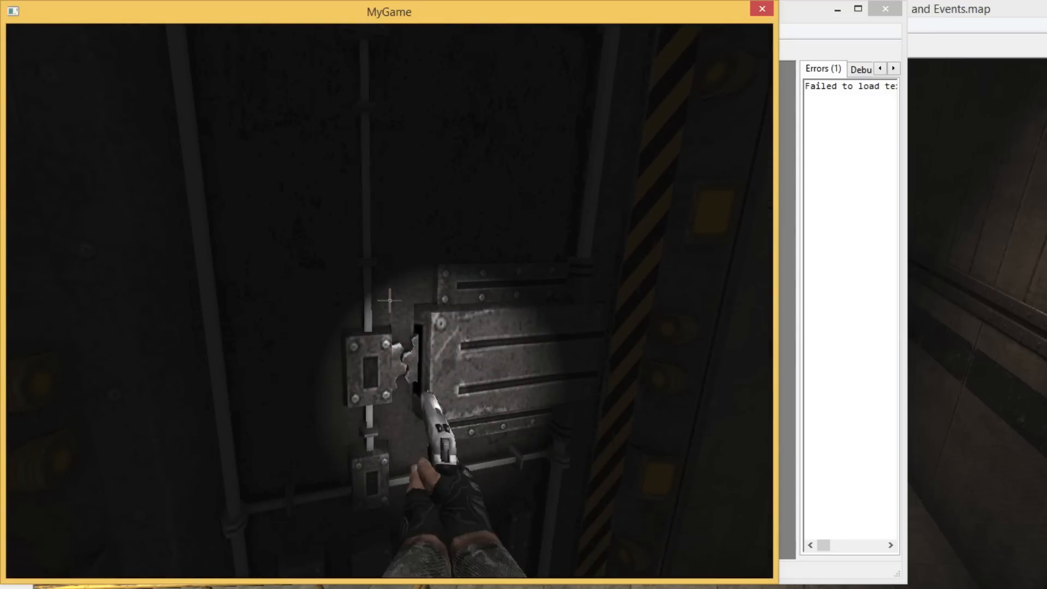
key(s)
key(w)
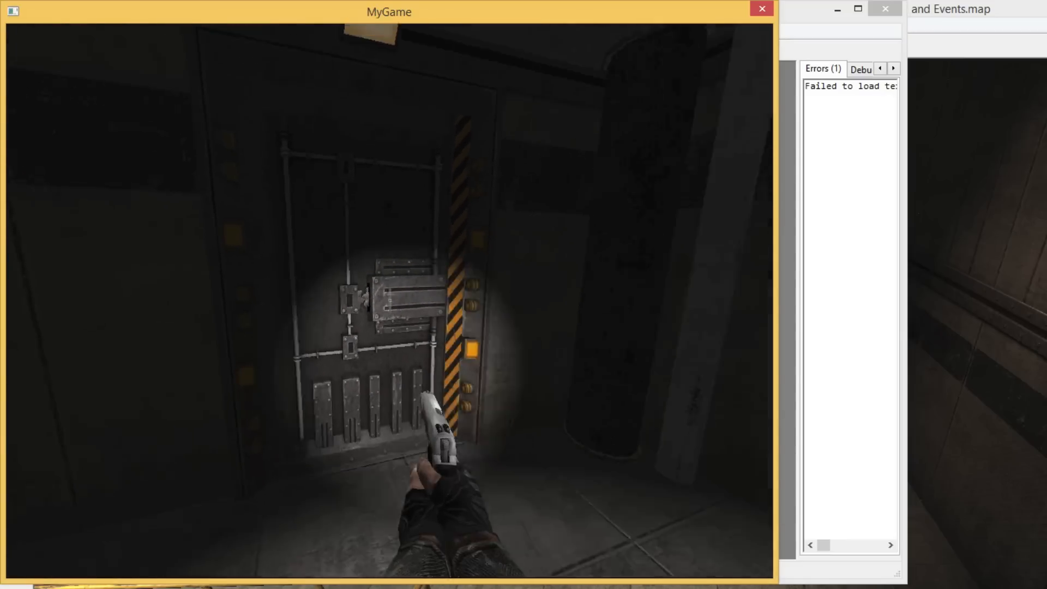
Step: Walk the player into the main hall and up the stairs to the control panel on the balcony
key(s)
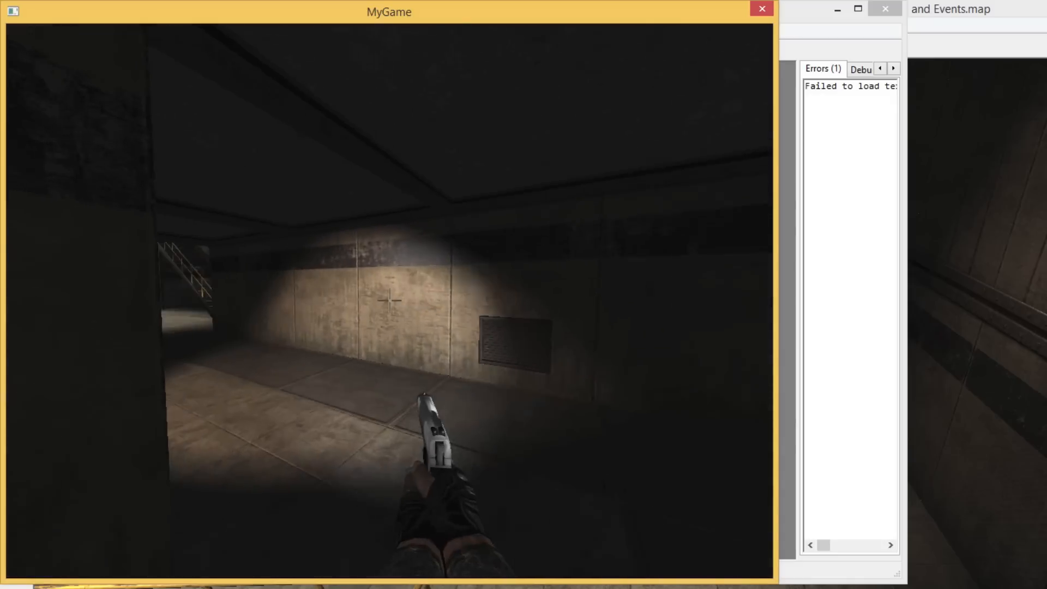
key(w)
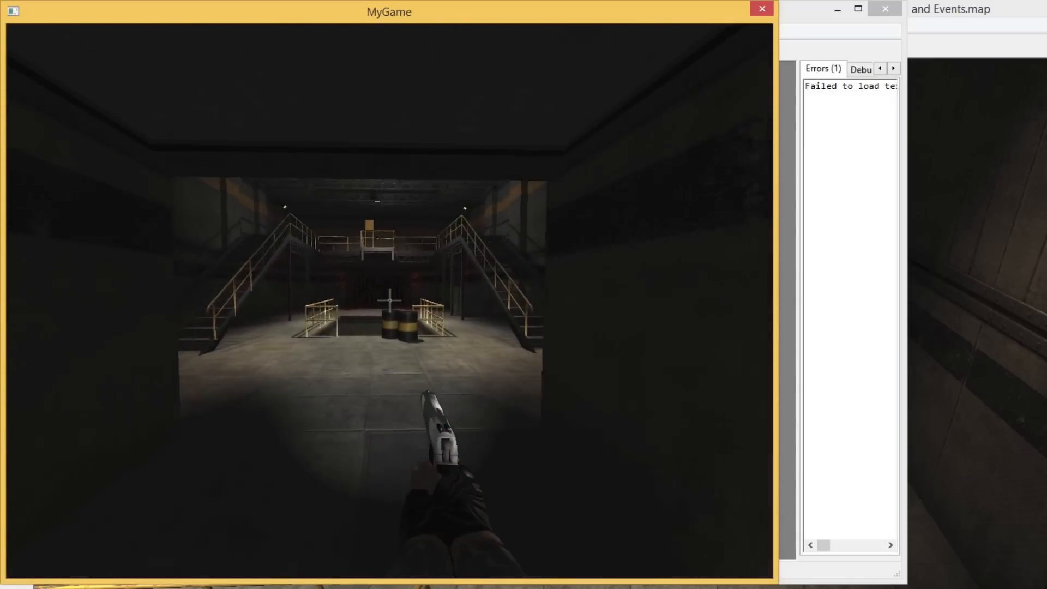
key(w)
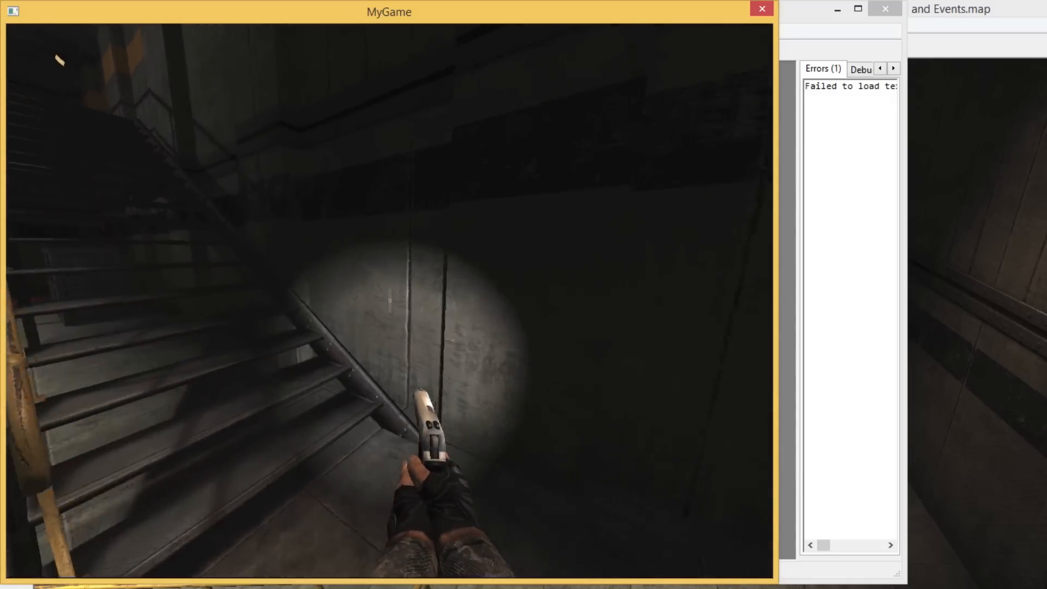
key(w)
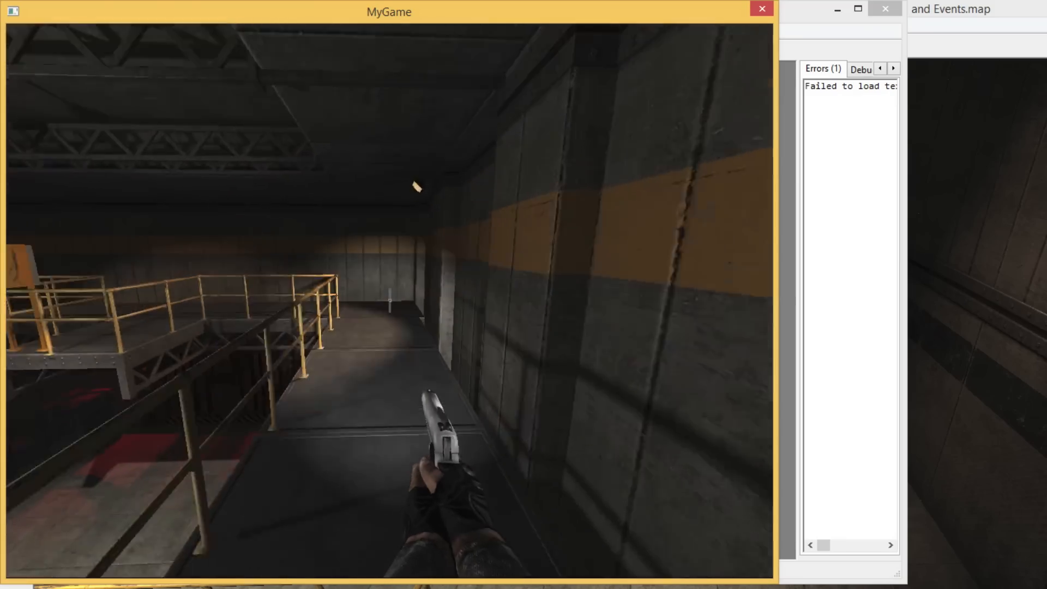
key(w)
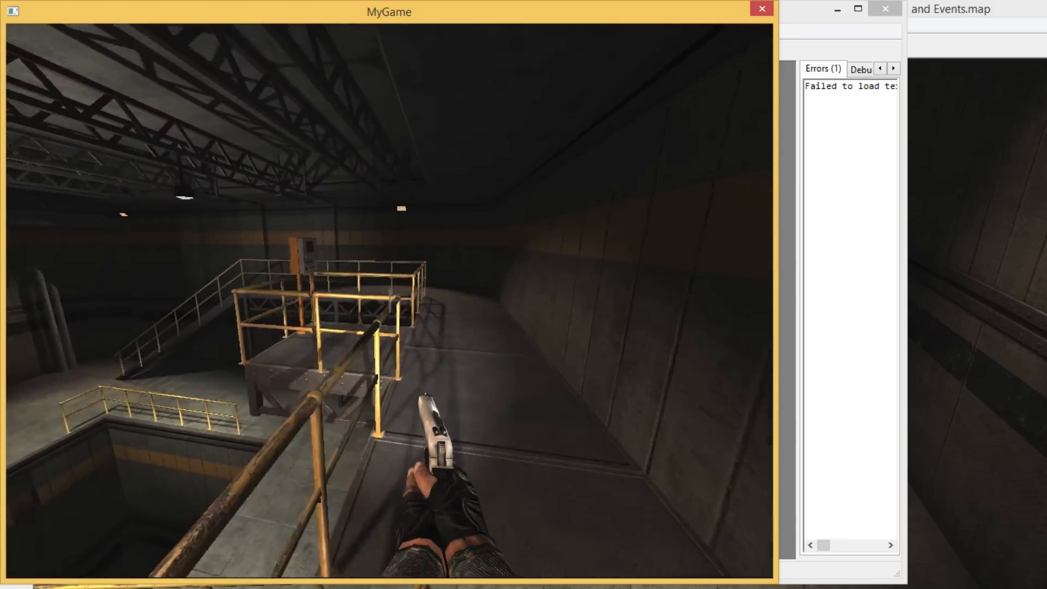
key(w)
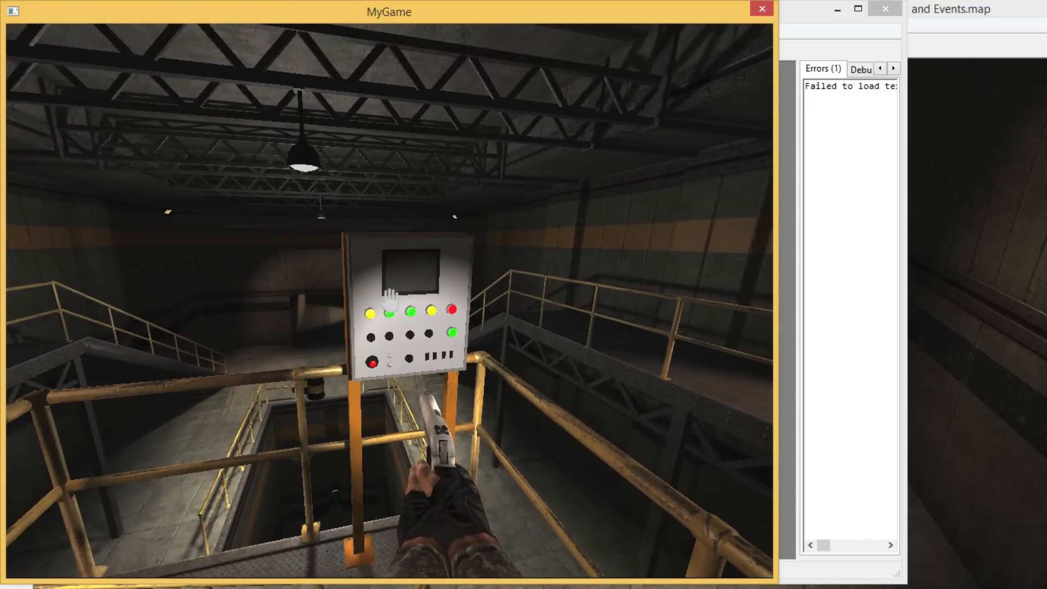
Step: Move around the control panel and examine it from its front and side
key(w)
key(a)
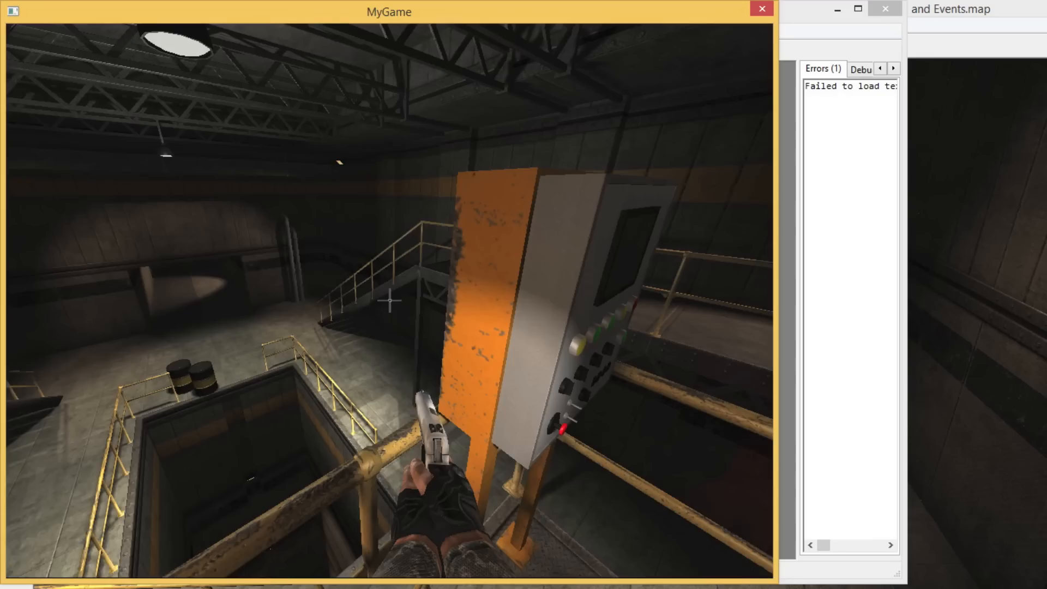
key(s)
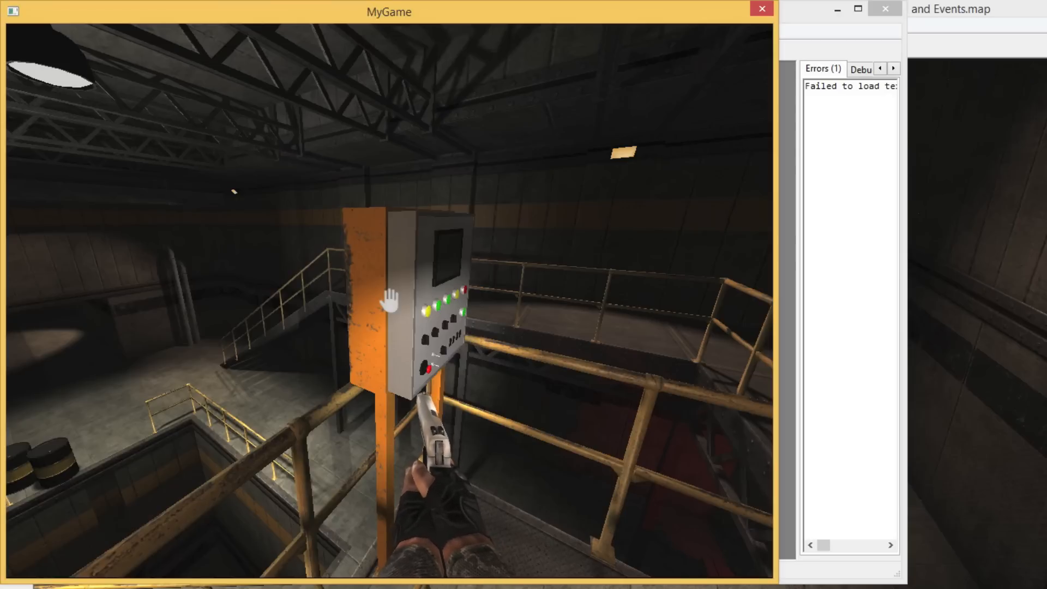
key(d)
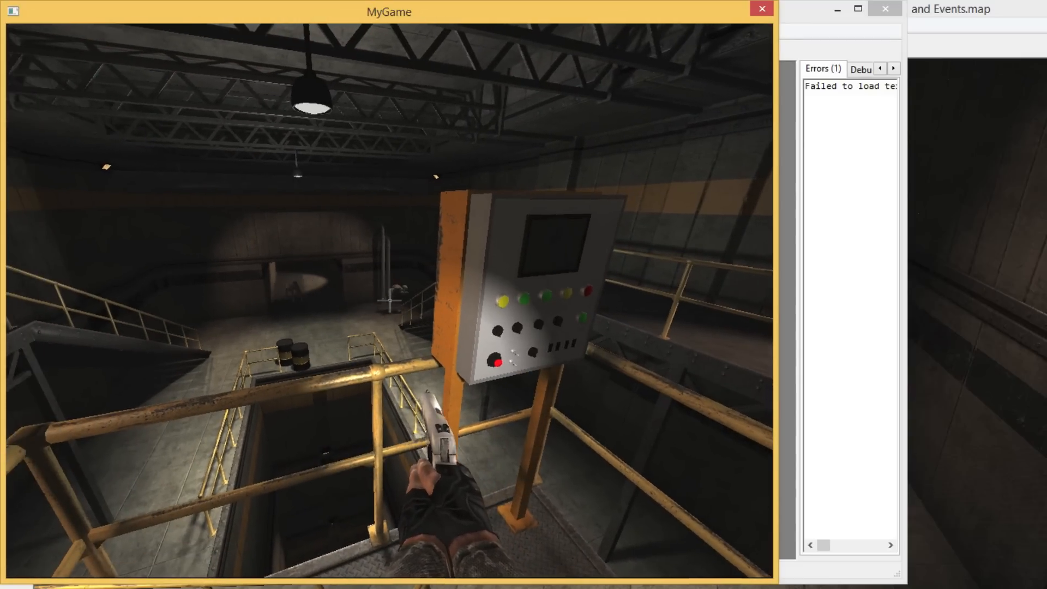
Step: Leave the control panel and jump down from the balcony toward the lift platform by the barrels
key(s)
key(w)
key(w)
key(space)
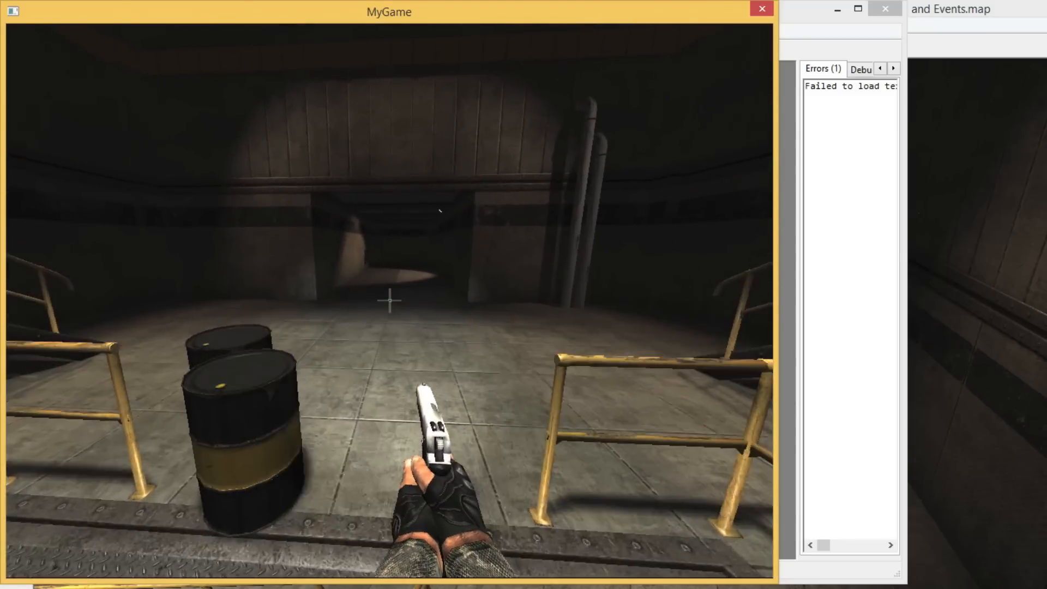
Step: Walk back into the corridor, reload the pistol and shoot at the approaching monster
key(w)
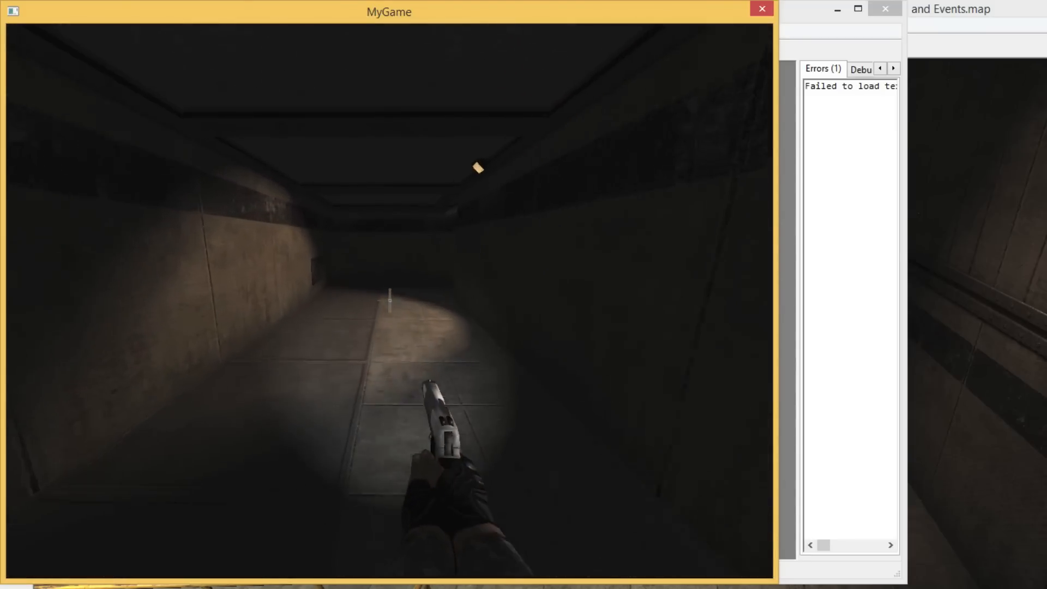
key(w)
key(r)
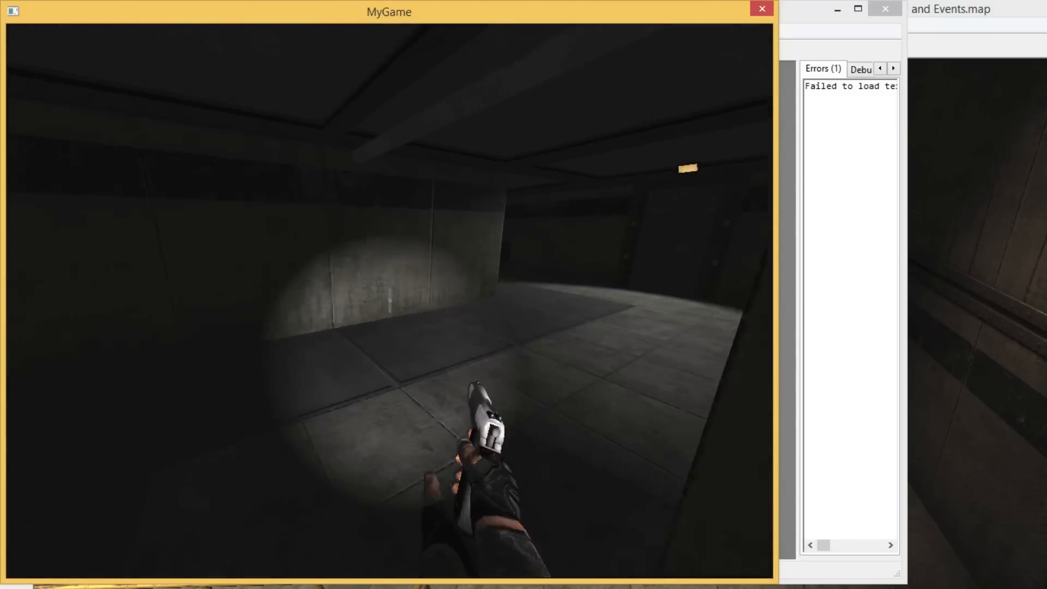
key(w)
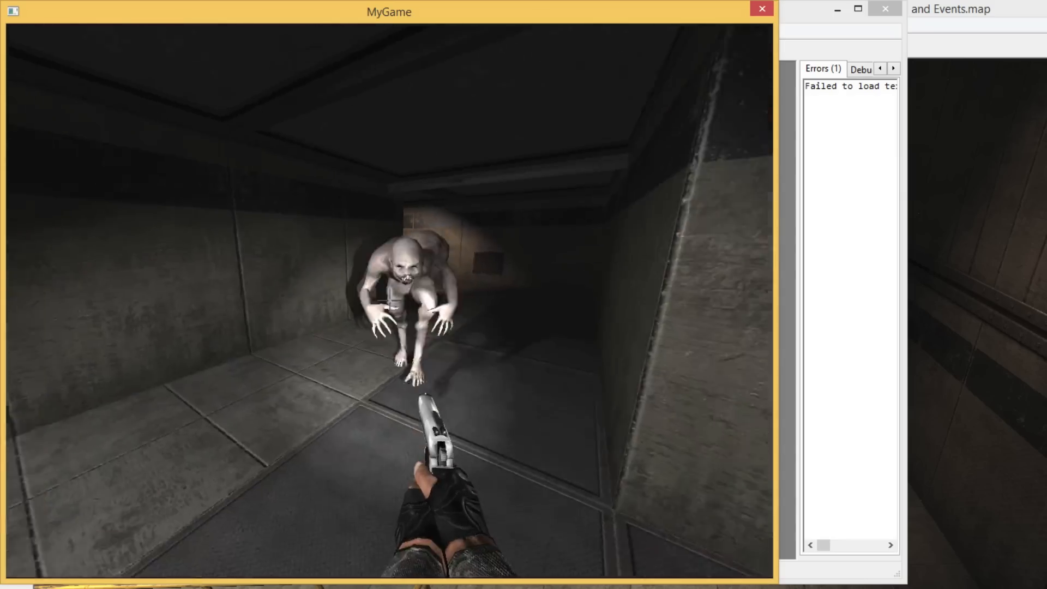
click(389, 298)
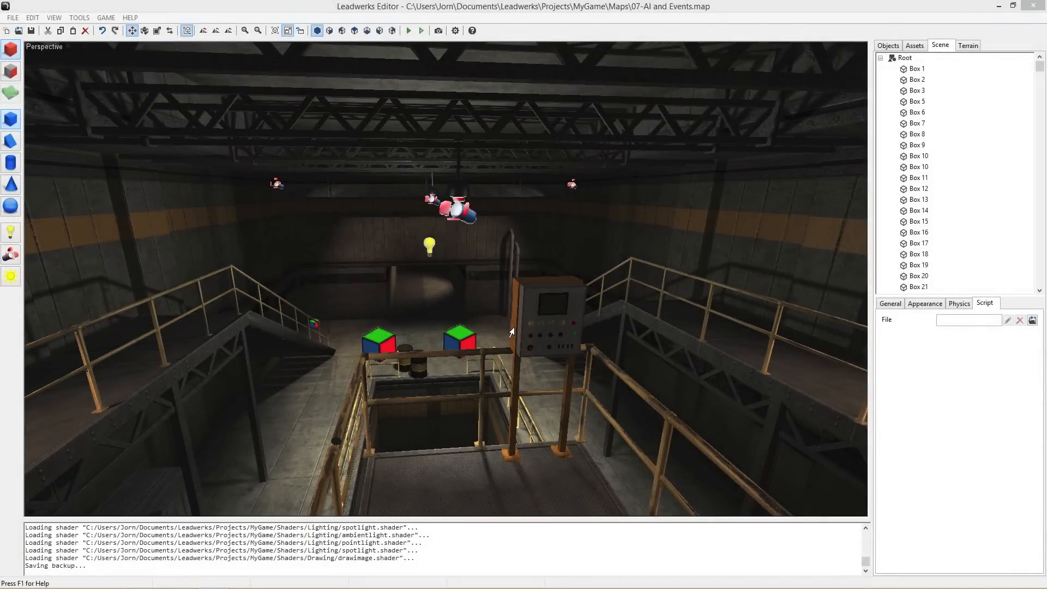
Step: Select the control panel in the map and open the Flowgraph Editor
right_drag(497, 322, 463, 283)
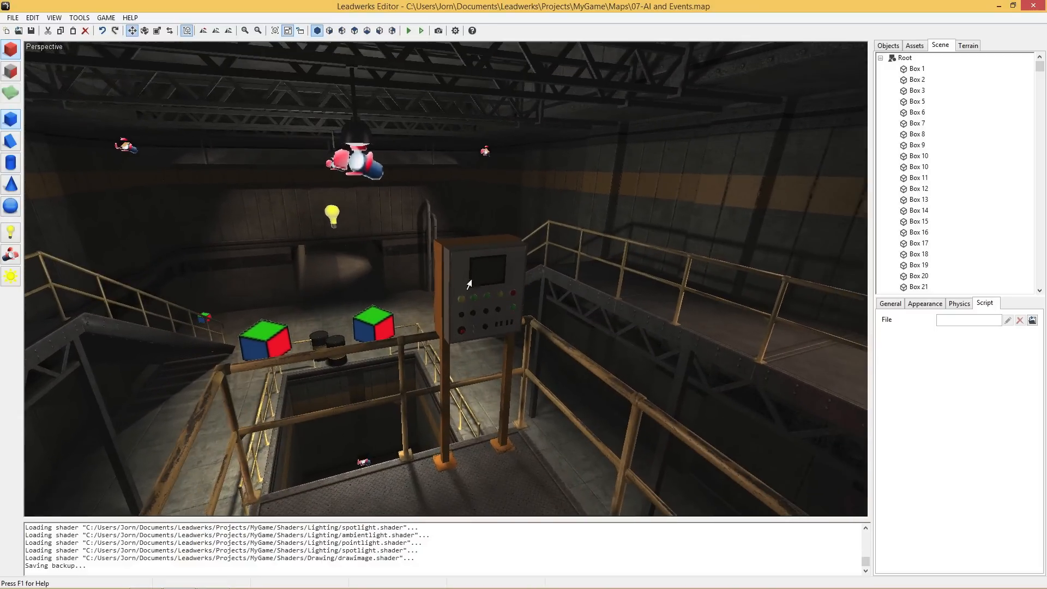
click(493, 286)
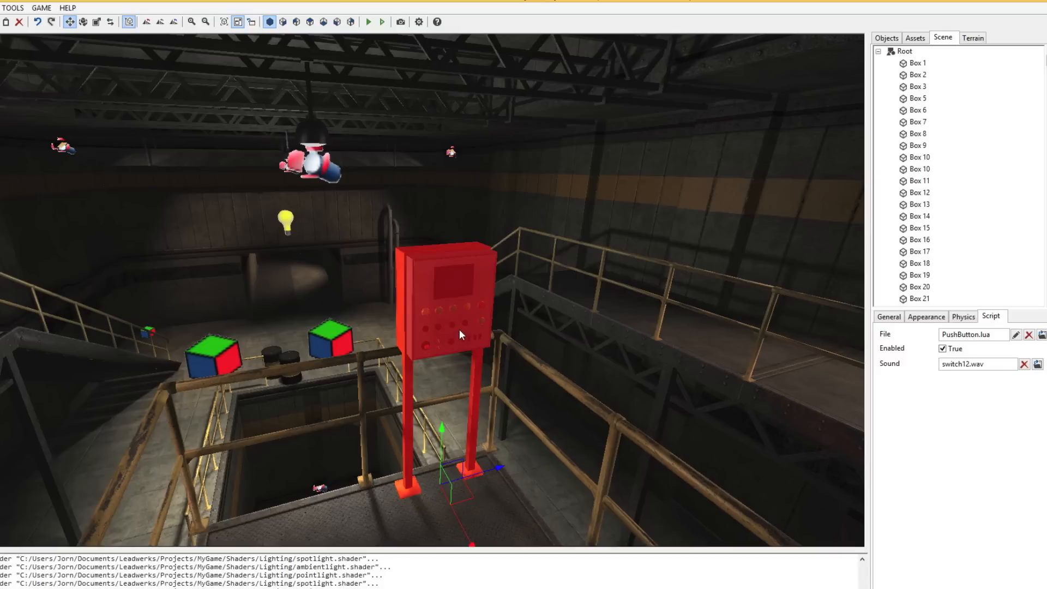
click(18, 8)
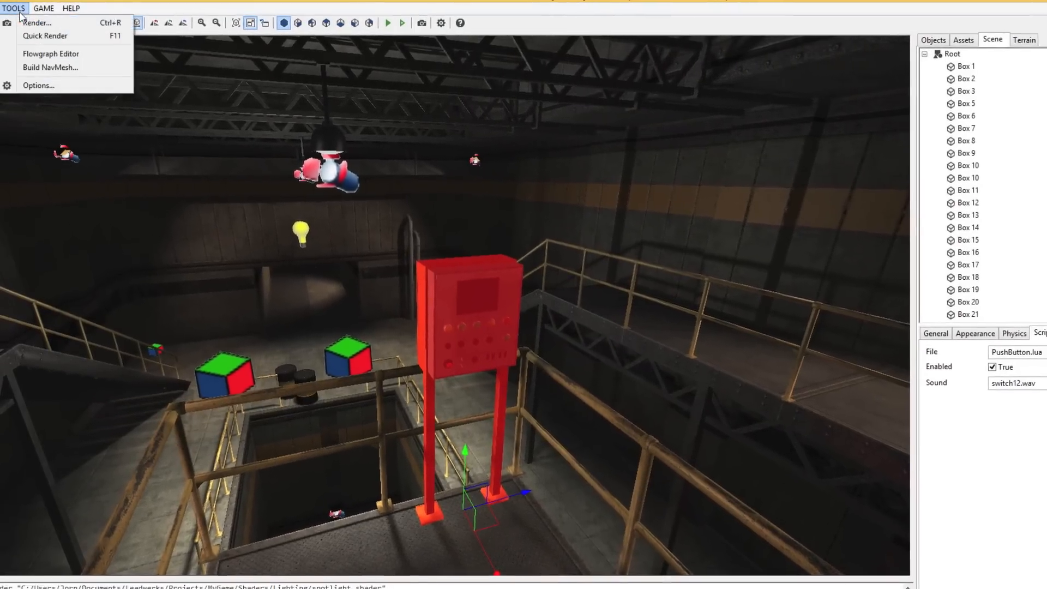
click(44, 54)
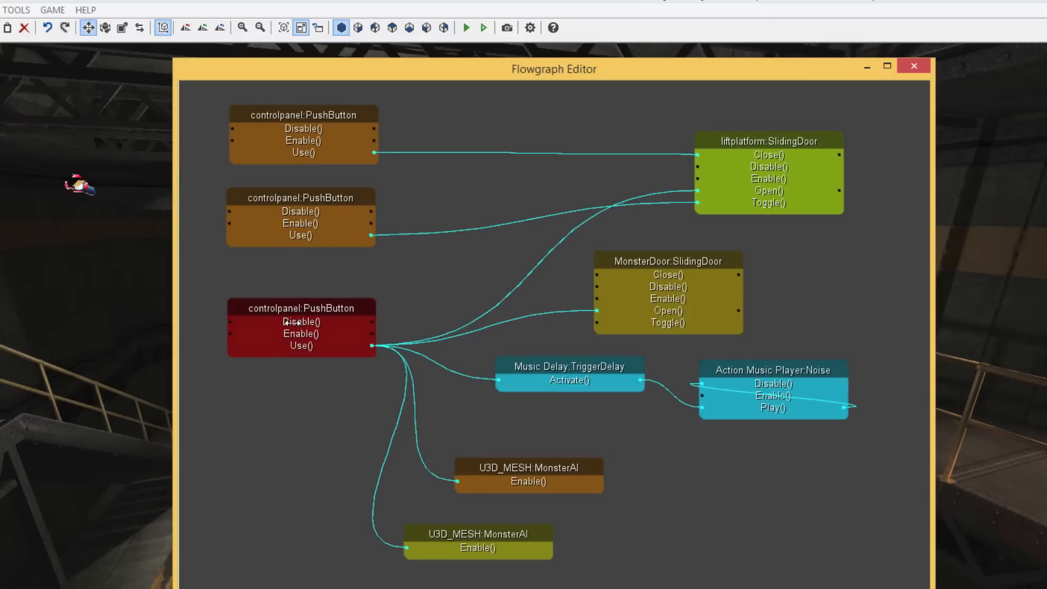
Step: Move the Flowgraph Editor aside, select the Music Delay node, and inspect the pivot above the pit in the scene
drag(290, 311, 289, 312)
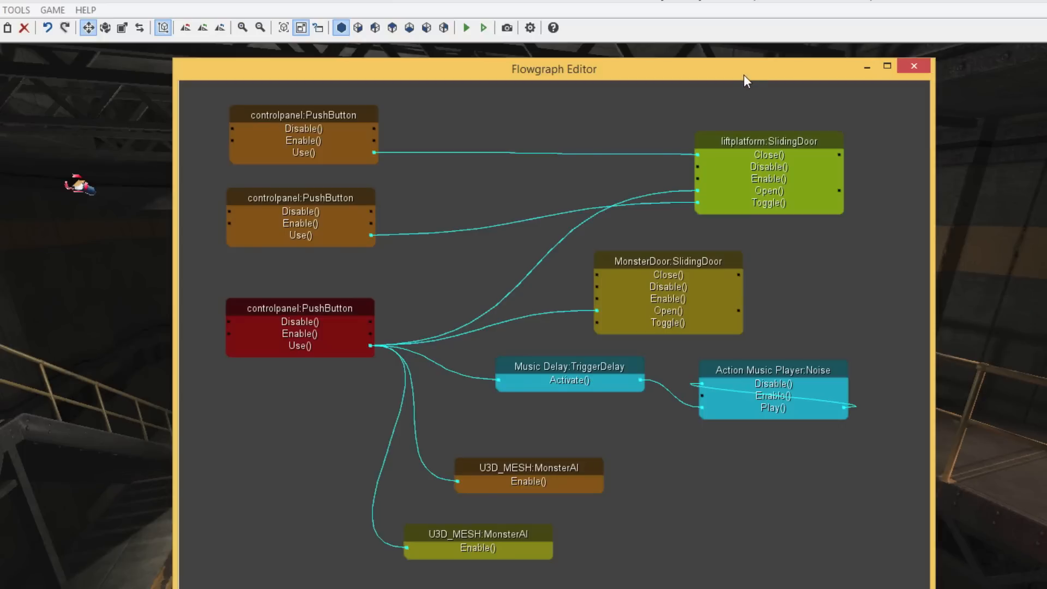
drag(732, 77, 567, 108)
right_drag(895, 195, 318, 434)
click(411, 406)
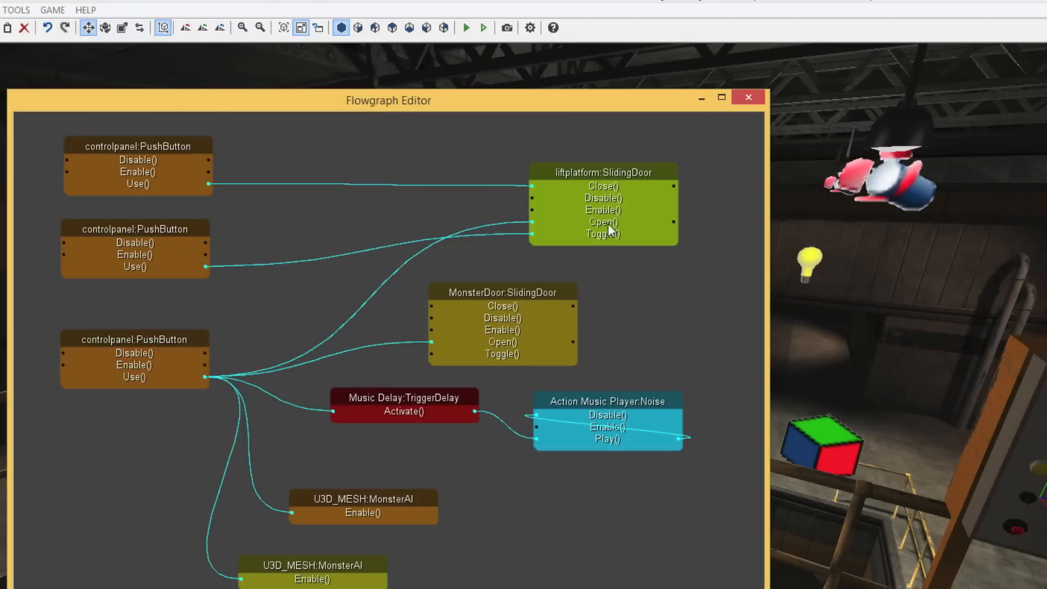
right_drag(840, 166, 835, 477)
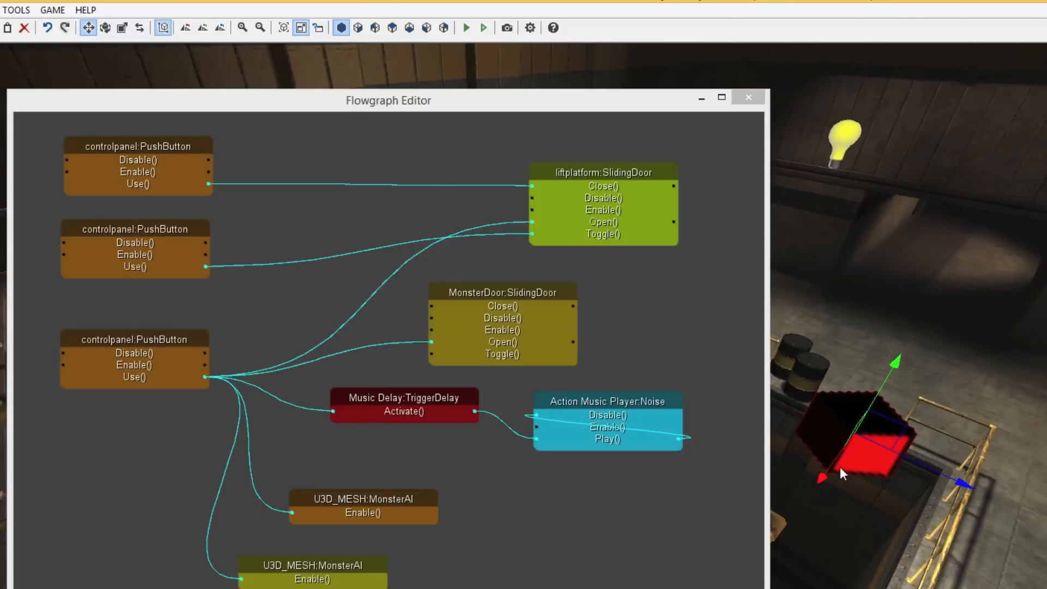
Step: Select the Action Music Player node and inspect its pivot and Noise script settings in the scene
right_drag(876, 443, 873, 453)
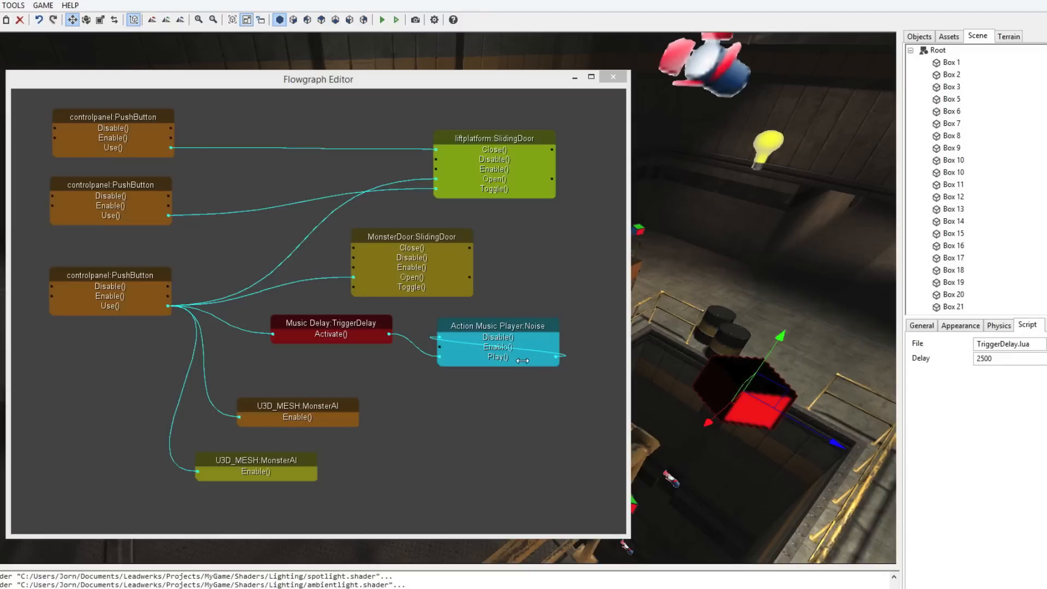
click(515, 335)
right_drag(786, 354, 717, 360)
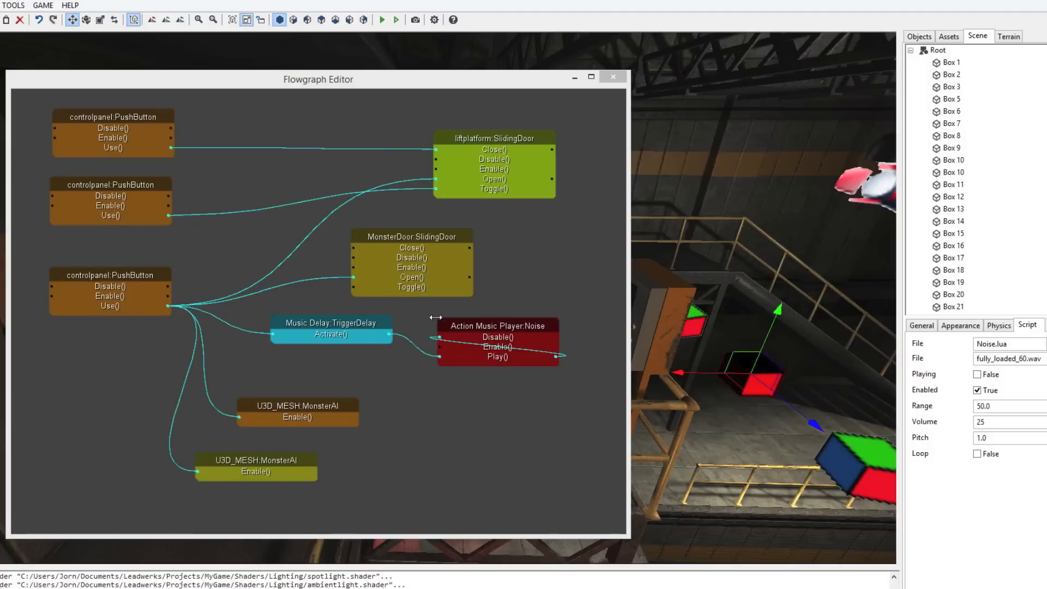
Step: Select the MonsterDoor node, find its door in the scene and nudge it slightly along the red axis
click(422, 240)
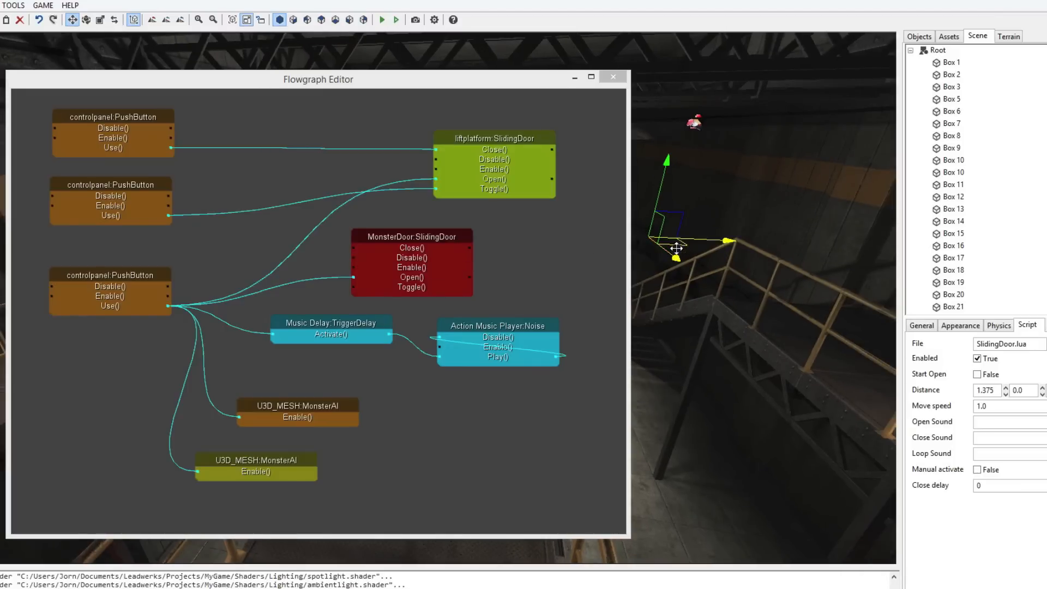
key(w)
right_drag(661, 280, 675, 254)
key(w)
key(w)
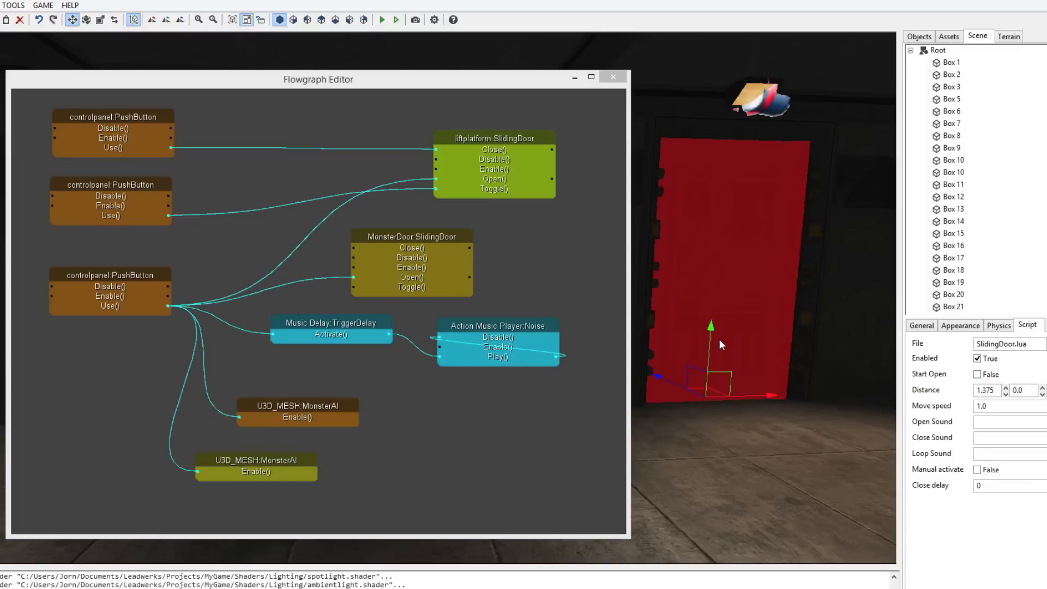
mouse_move(758, 397)
mouse_down()
mouse_move(625, 412)
mouse_move(631, 404)
mouse_move(756, 408)
mouse_up()
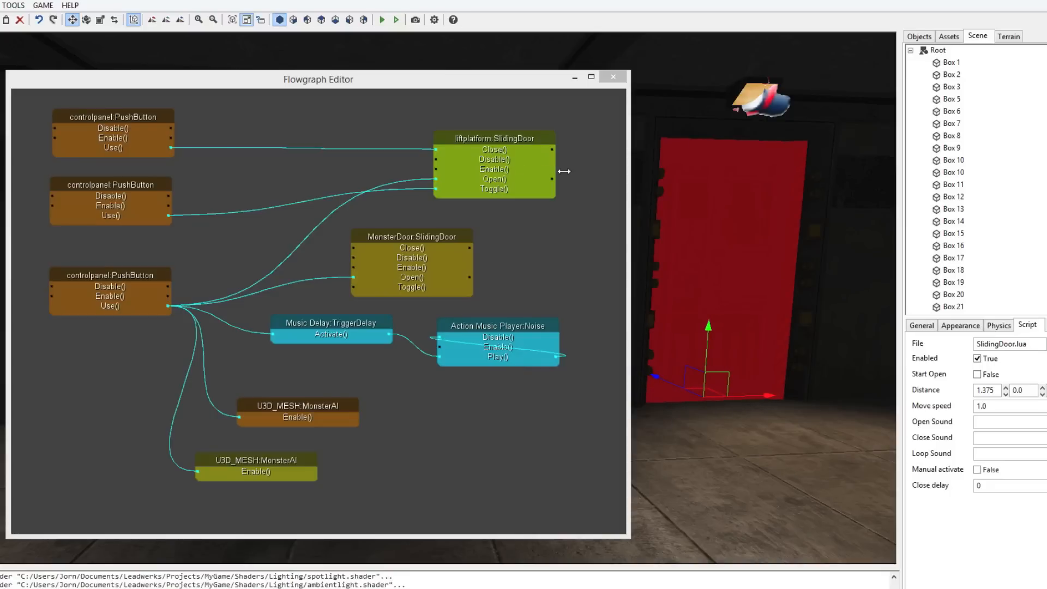
Step: Select the liftplatform node, shift the Flowgraph Editor aside and examine the lift shaft and the node's incoming connections
click(539, 143)
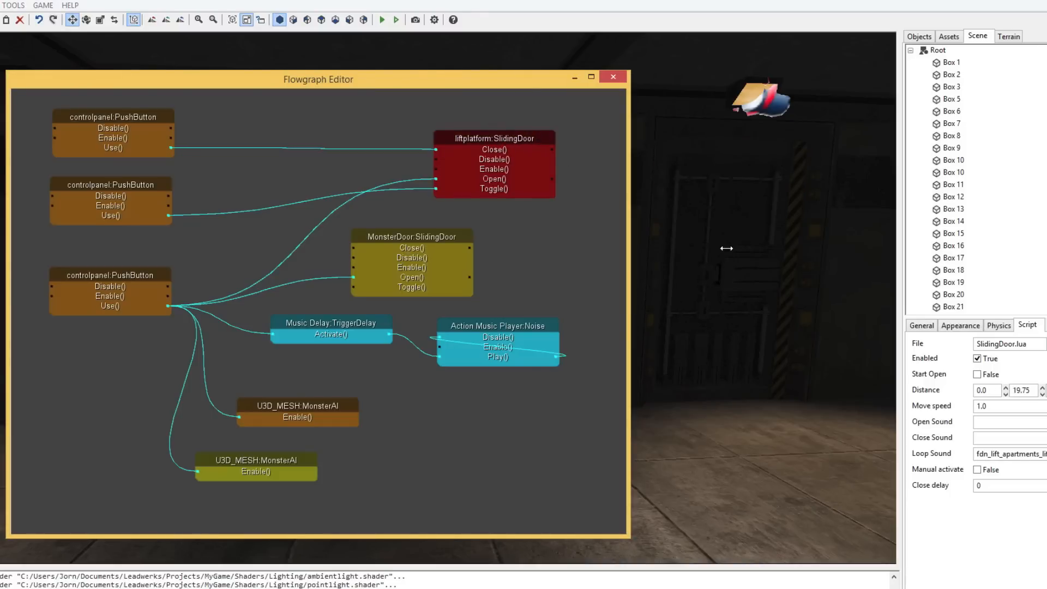
right_drag(748, 260, 725, 311)
key(w)
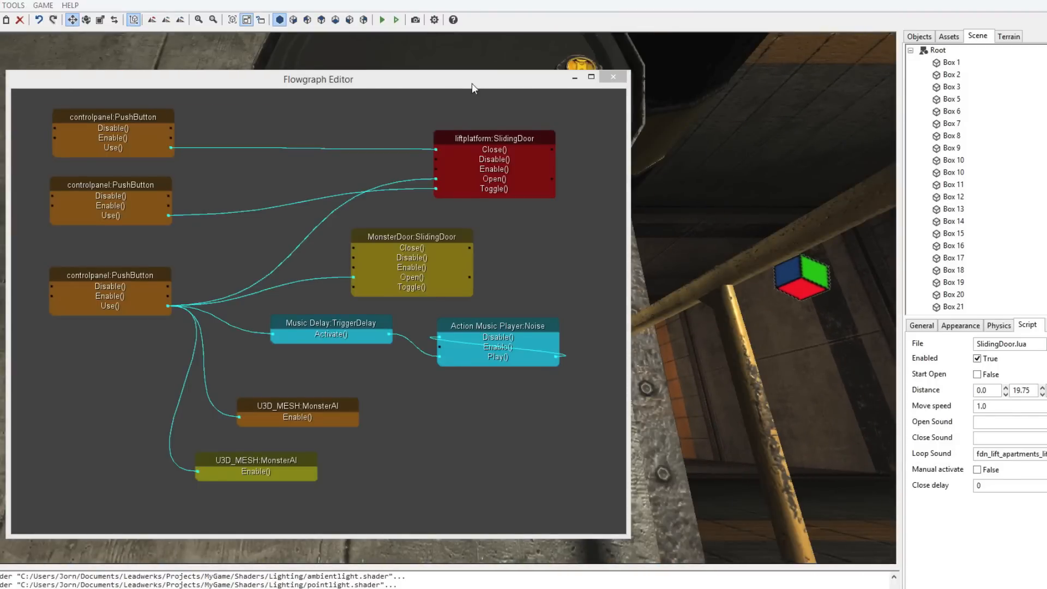
drag(474, 84, 425, 86)
mouse_move(748, 230)
right_down()
mouse_move(764, 174)
mouse_move(791, 158)
mouse_move(763, 185)
mouse_move(767, 231)
right_up()
key(w)
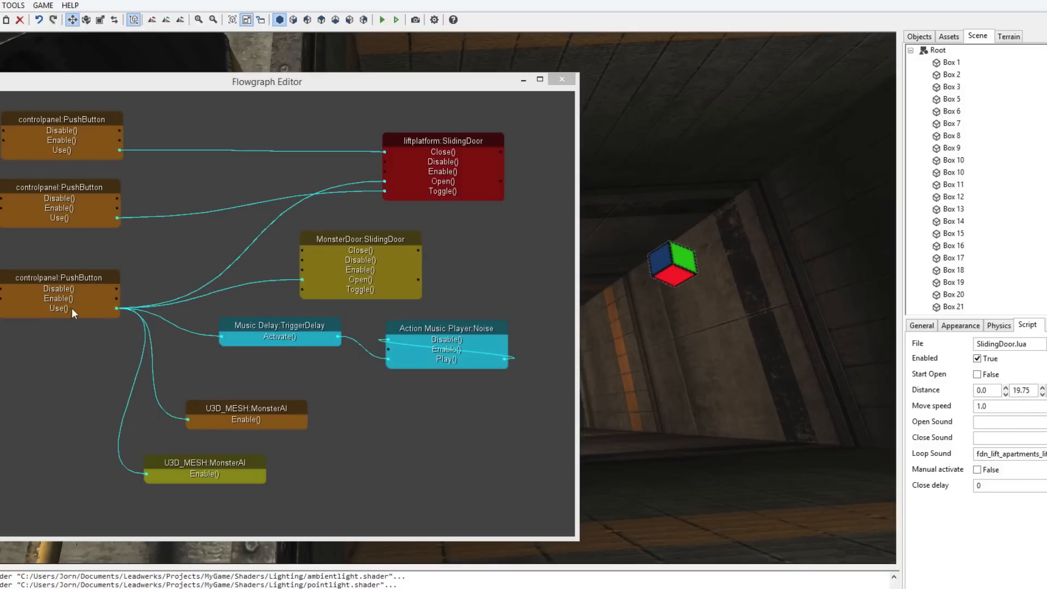
click(384, 182)
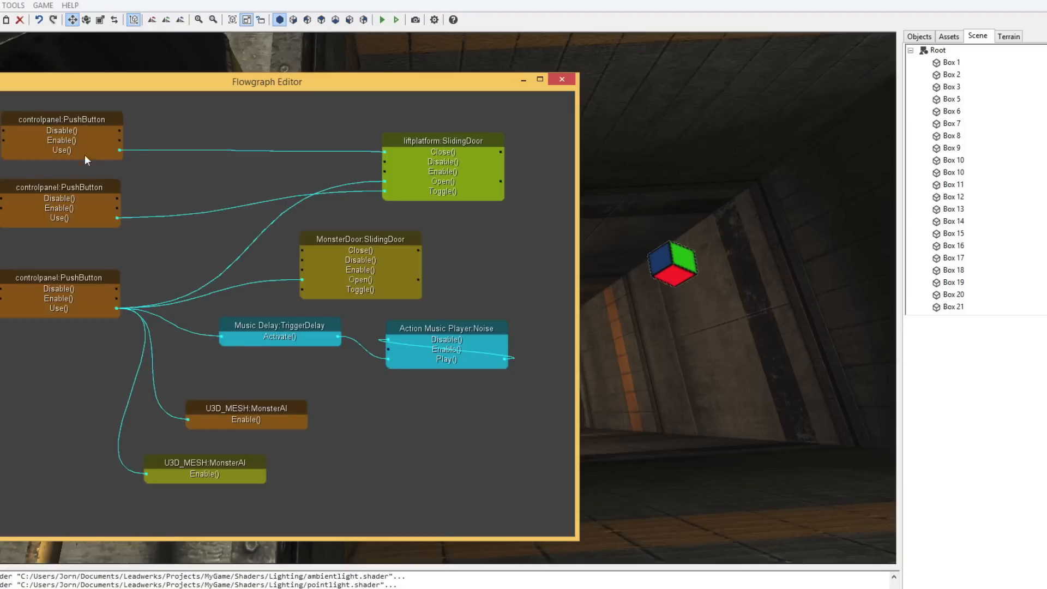
Step: Minimize the Flowgraph Editor and inspect the control panel standing on the lift platform
click(524, 80)
right_drag(539, 170, 610, 218)
key(w)
right_drag(448, 298, 311, 273)
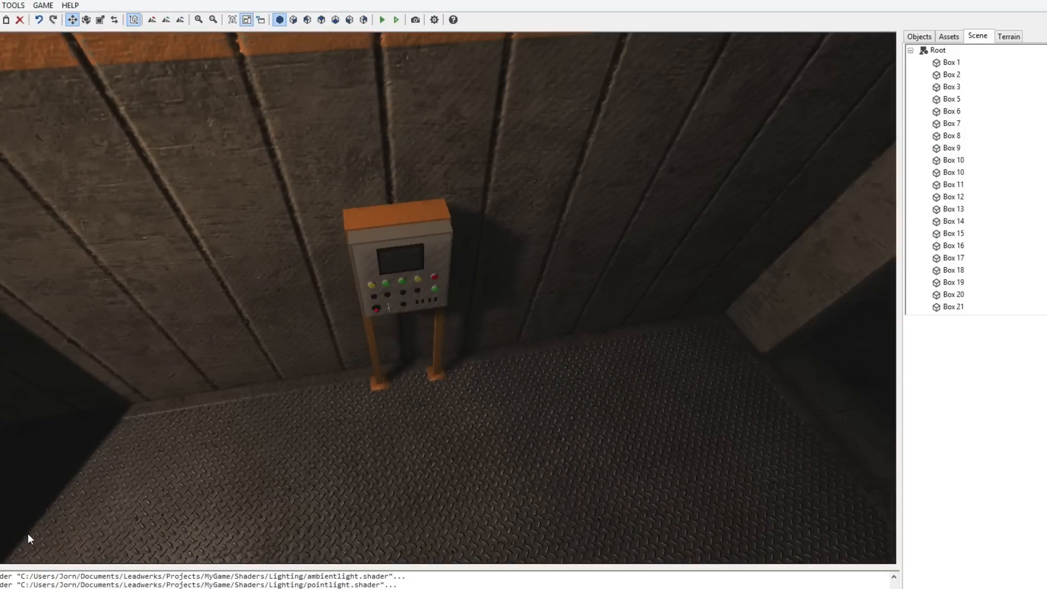
key(s)
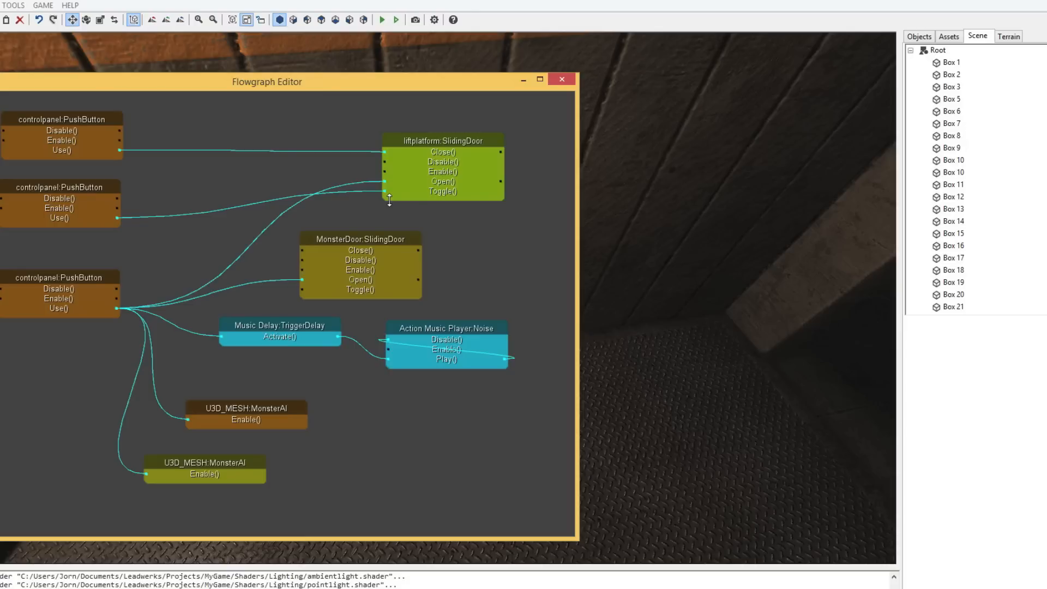
Step: Select the uppermost controlpanel PushButton node and inspect its panel and surroundings in the scene
click(90, 135)
right_drag(736, 300, 763, 303)
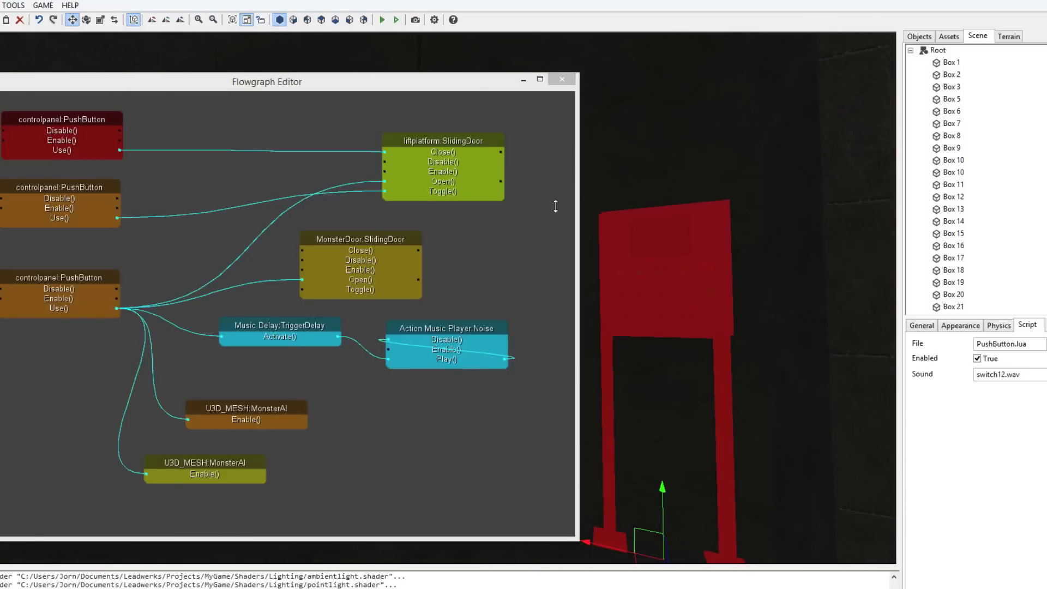
right_drag(760, 304, 719, 311)
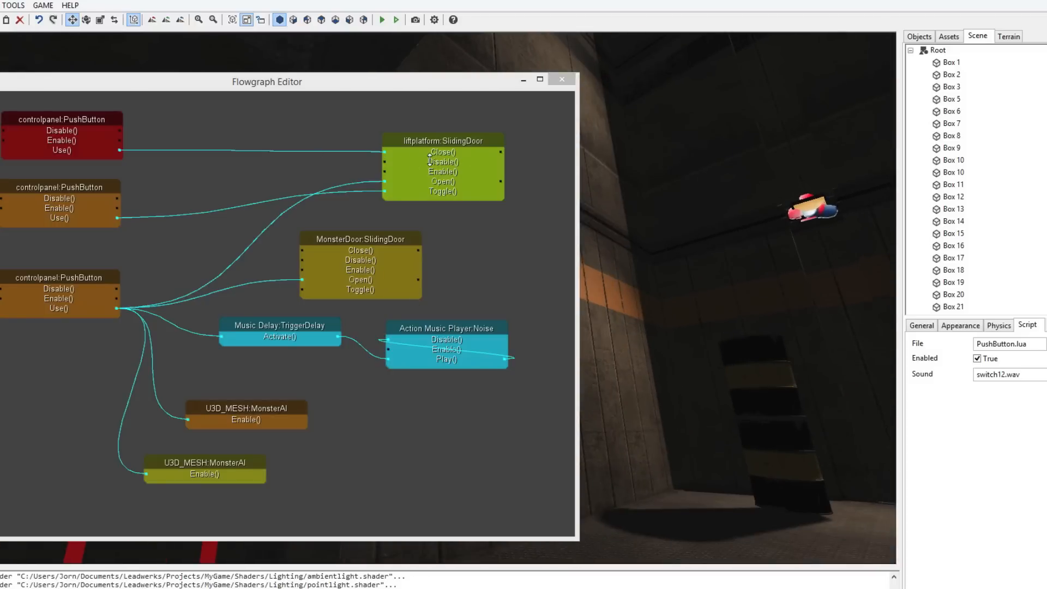
right_drag(713, 257, 741, 267)
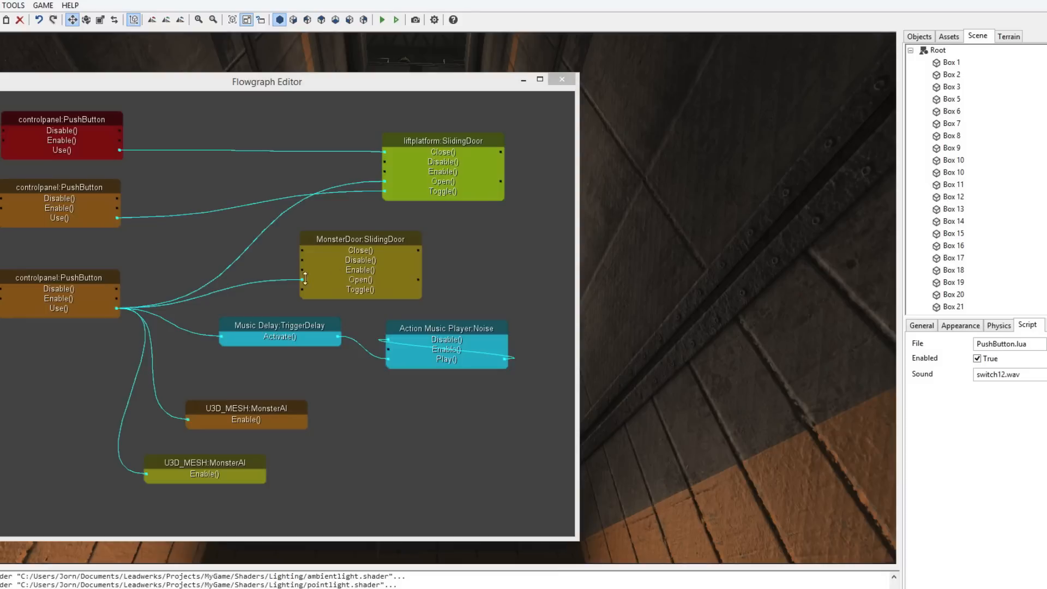
Step: Close the Flowgraph Editor and select the monster behind the door to show its MonsterAI script settings
click(562, 80)
mouse_move(518, 201)
right_down()
mouse_move(522, 213)
mouse_move(522, 193)
mouse_move(538, 204)
right_up()
key(w)
key(w)
right_drag(425, 299, 424, 299)
click(406, 295)
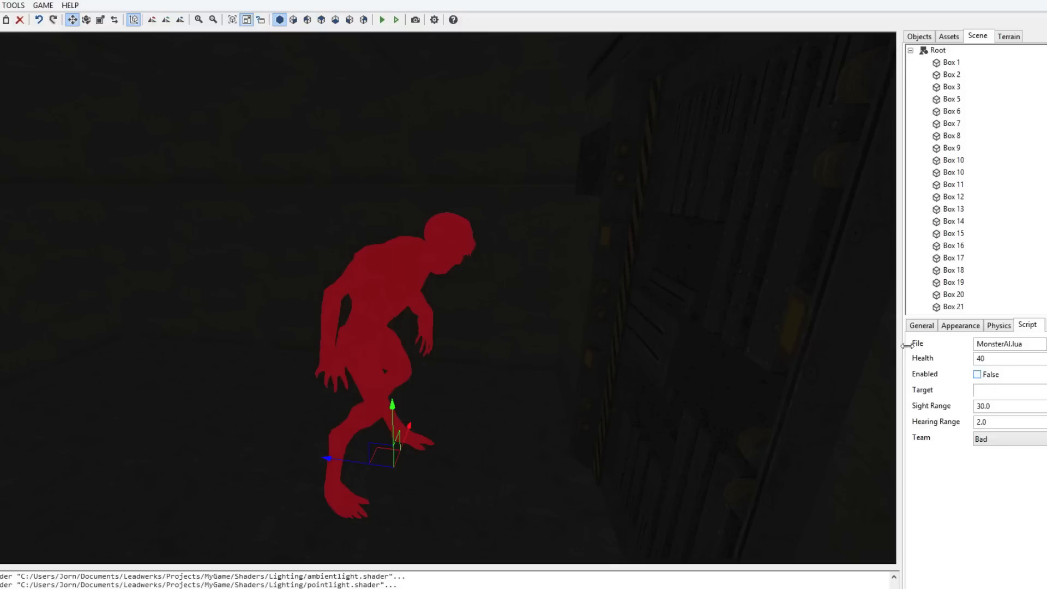
Step: Reopen the Flowgraph Editor, reposition the upper MonsterAI node and toggle that monster's Enabled setting on and back off
click(14, 6)
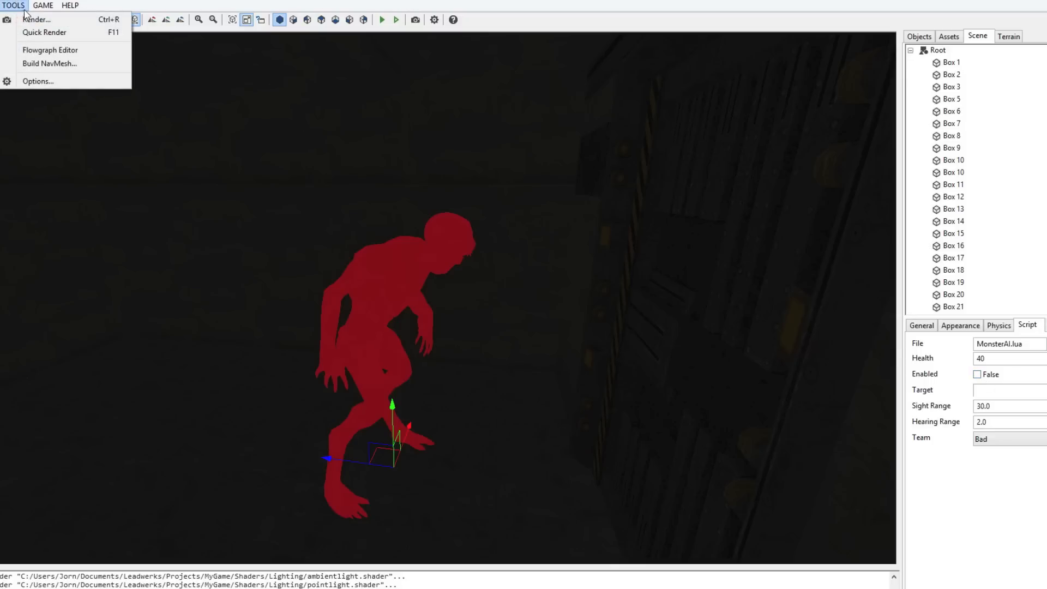
click(42, 50)
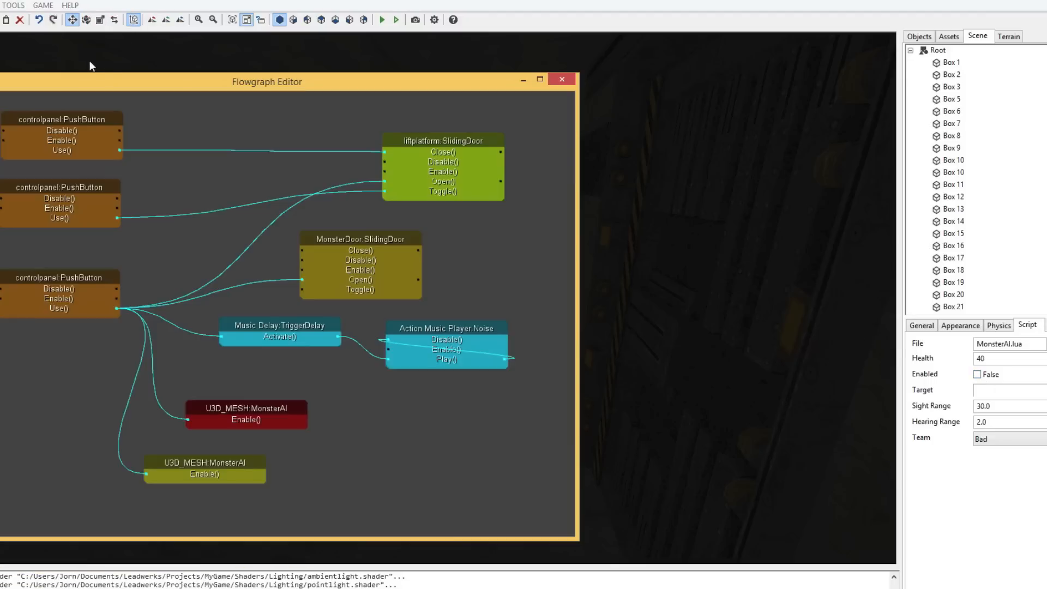
drag(80, 279, 76, 280)
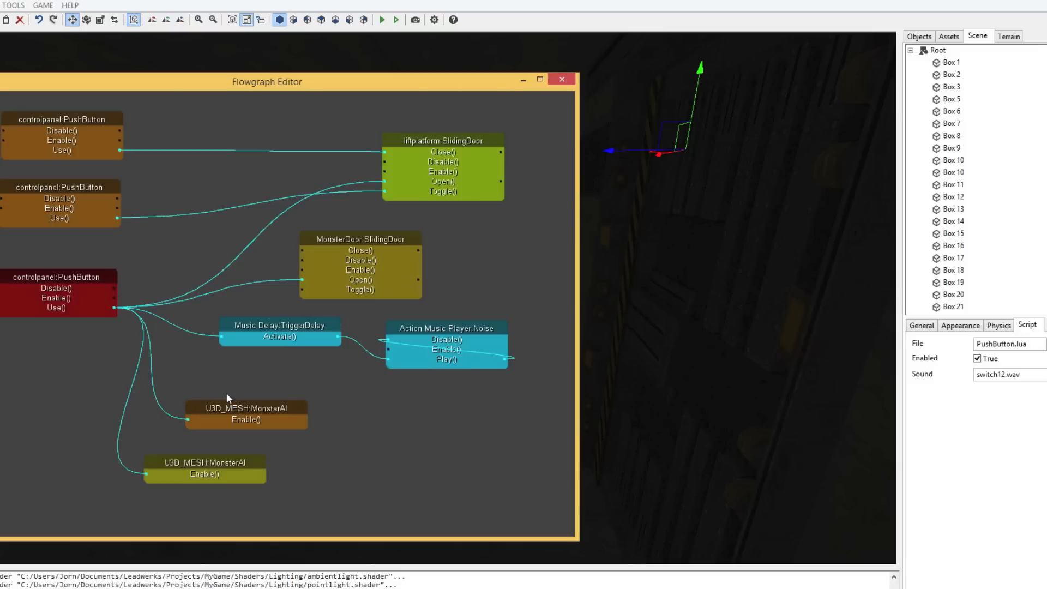
drag(219, 411, 245, 404)
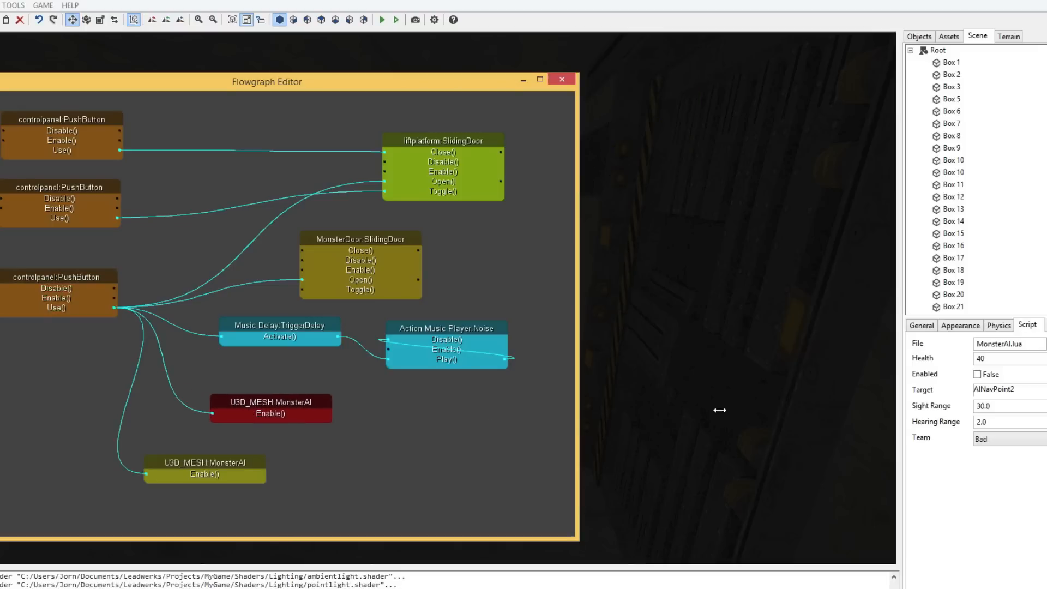
click(977, 374)
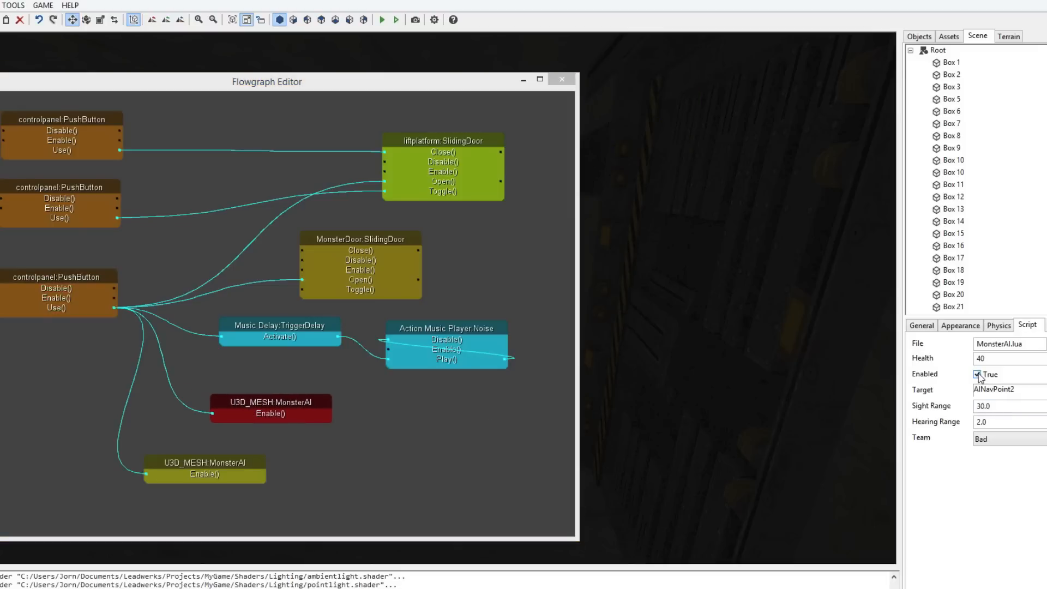
click(976, 374)
Step: Align the lower MonsterAI node directly beneath the other MonsterAI node and close the Flowgraph Editor
click(198, 472)
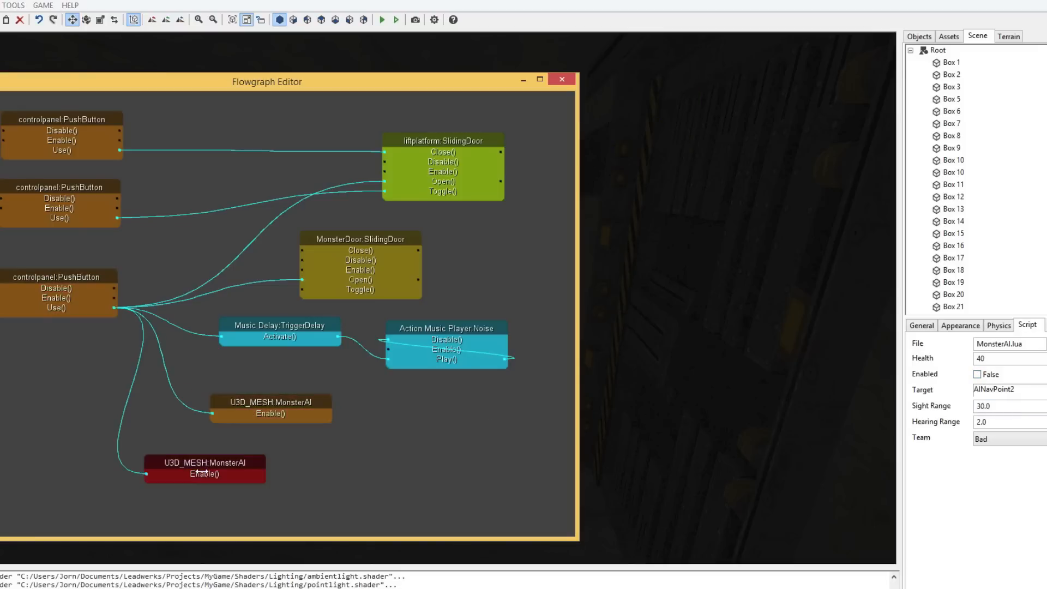
drag(236, 464, 308, 444)
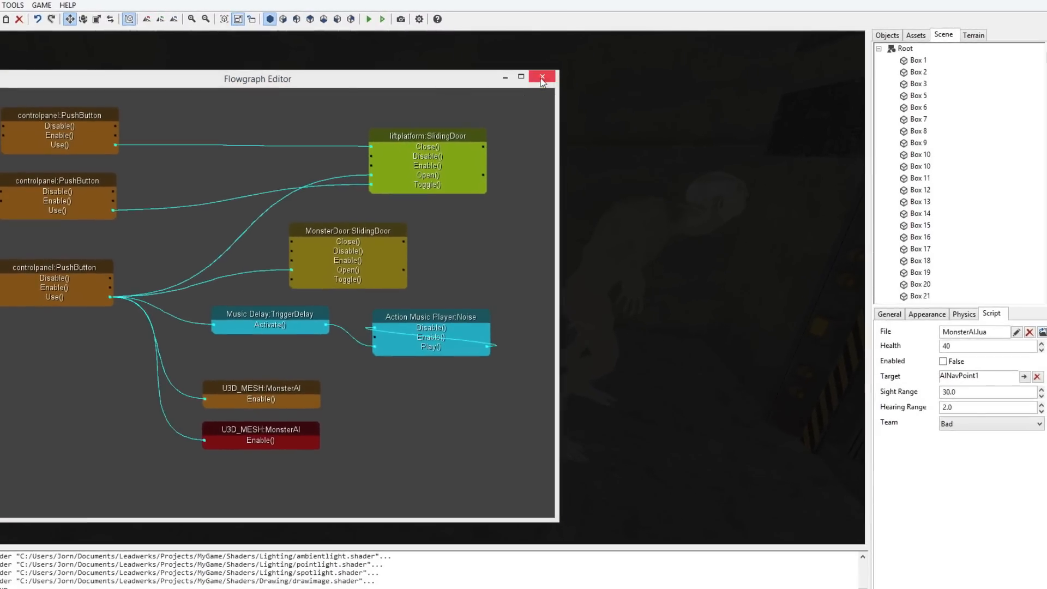
click(542, 77)
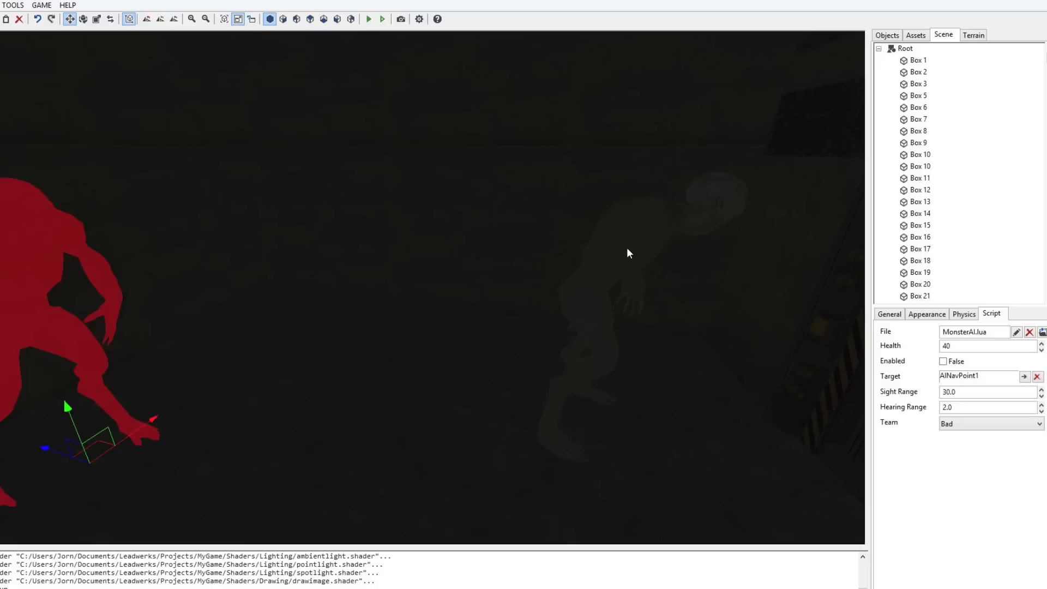
Step: Go to the selected monster's target AINavPoint1 and examine where the point sits near the stairs
click(1025, 376)
right_drag(463, 330, 207, 297)
key(w)
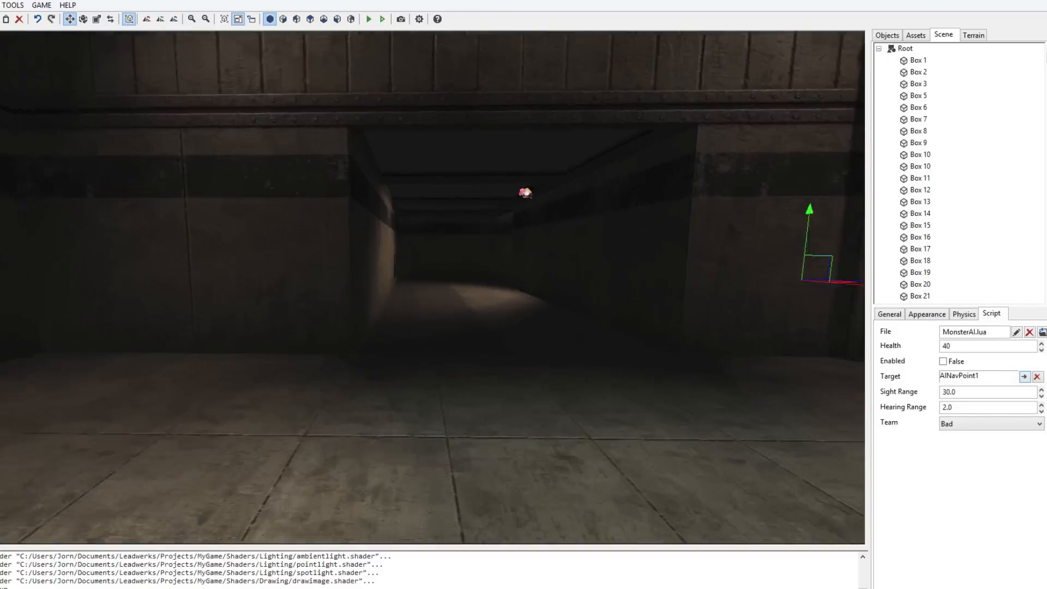
right_drag(437, 288, 362, 292)
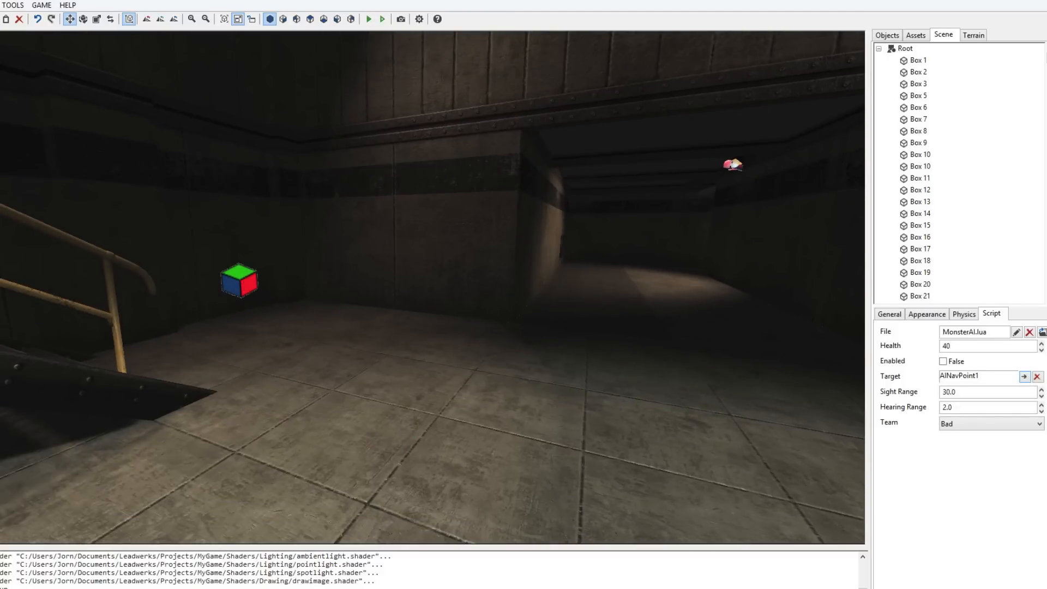
key(s)
right_drag(403, 235, 270, 262)
key(s)
key(w)
right_drag(406, 289, 385, 290)
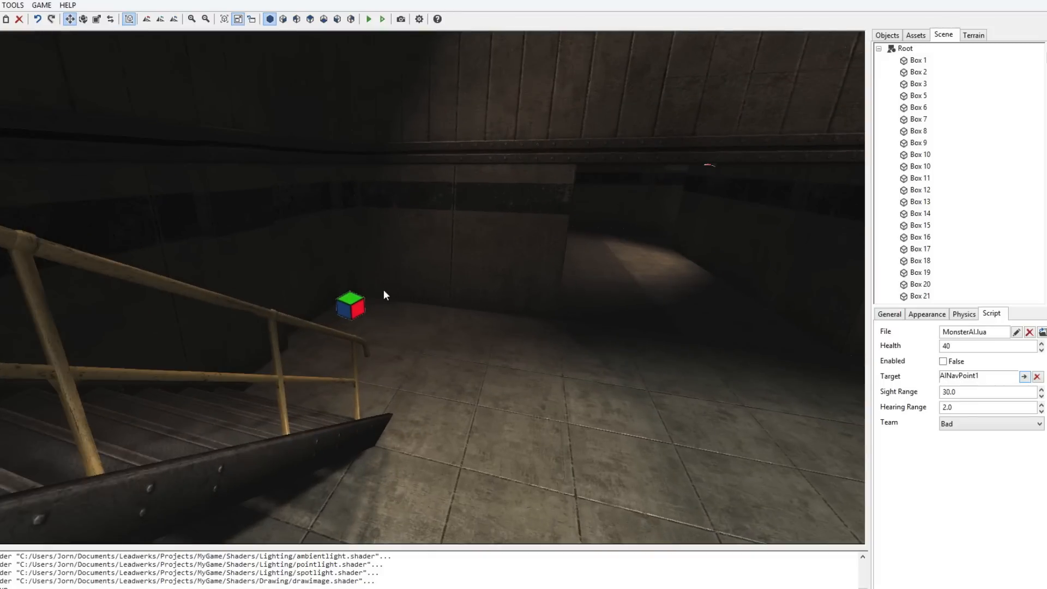
Step: Fly through the dark corridor to the monster standing in the light near the wall sign and select it
key(s)
right_drag(547, 322, 432, 254)
right_drag(243, 284, 55, 275)
key(w)
right_drag(432, 287, 746, 420)
key(w)
key(w)
key(w)
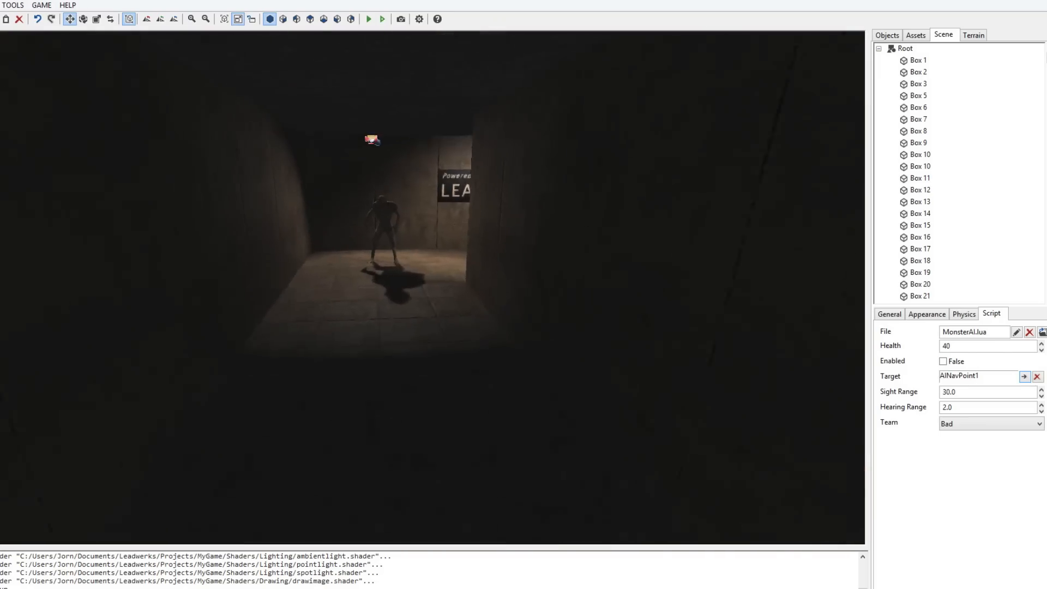
key(w)
right_drag(404, 286, 430, 286)
click(419, 292)
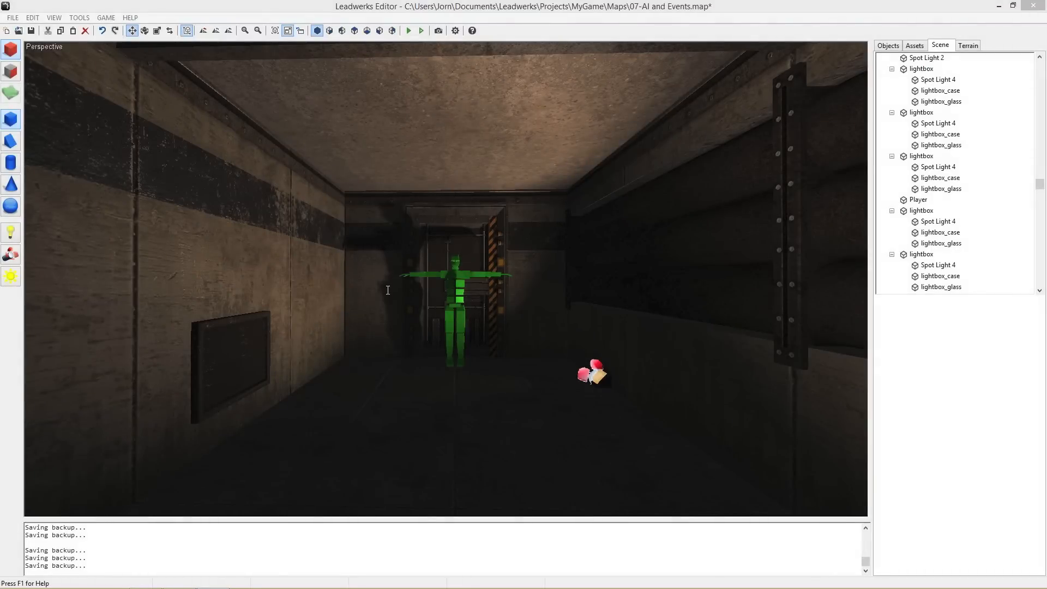
Step: Select the Player and switch its Team setting to Bad and back to Good
click(462, 278)
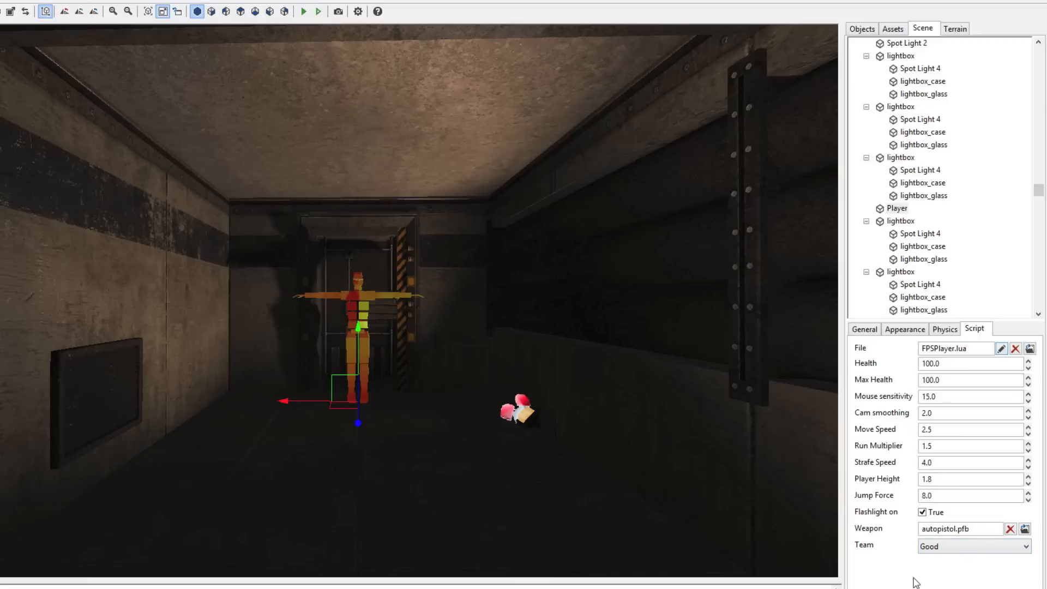
click(938, 552)
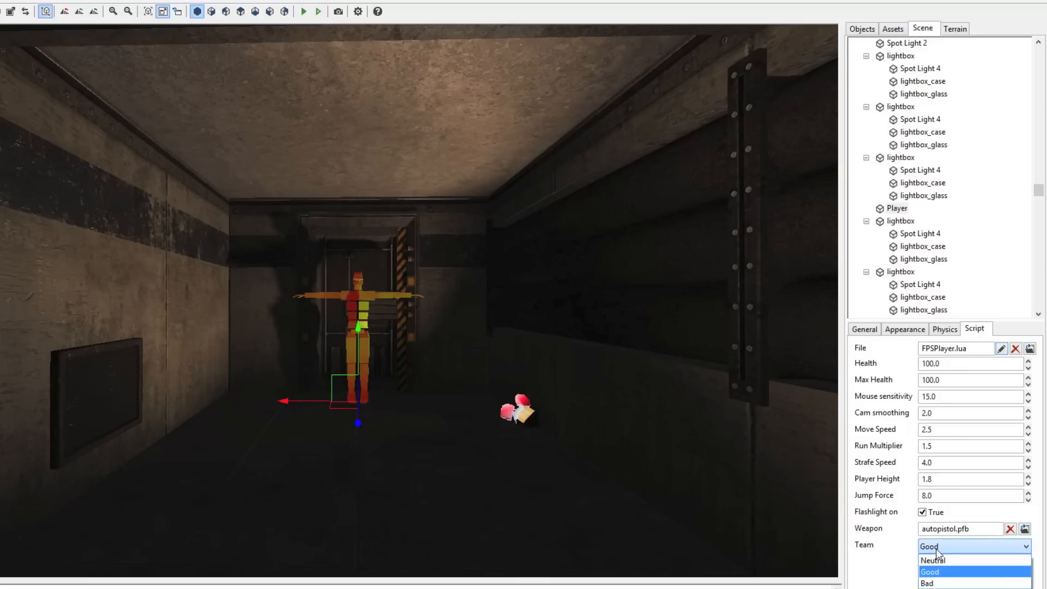
click(934, 583)
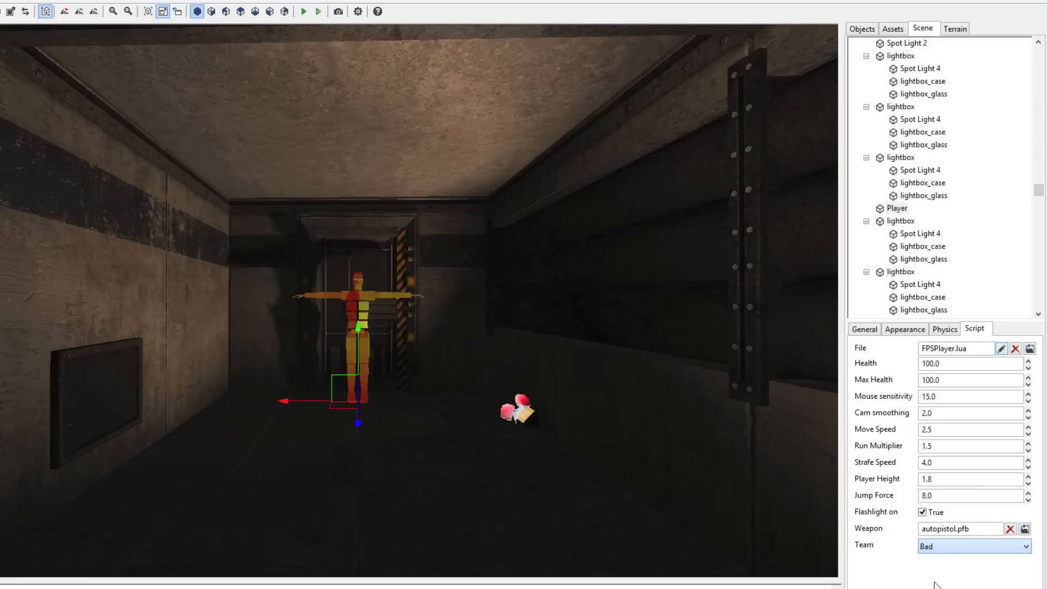
click(939, 550)
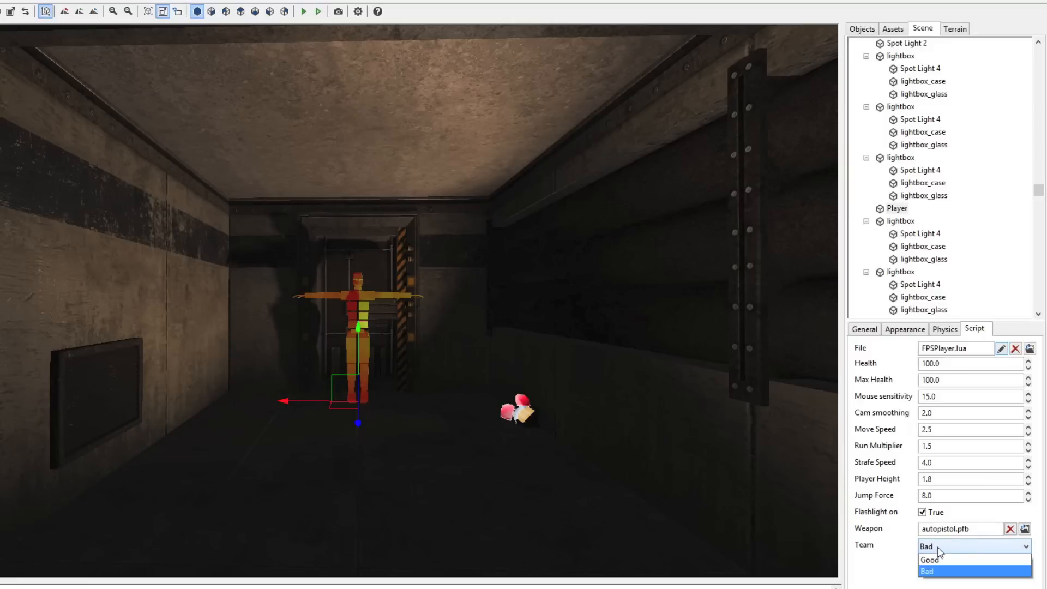
click(934, 561)
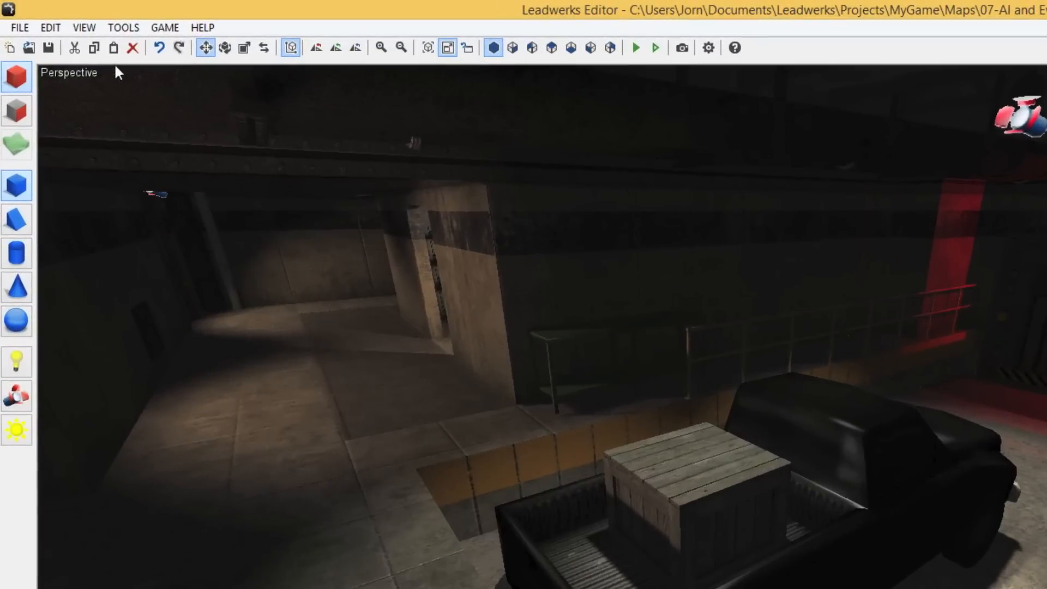
Step: Build the navigation mesh with a max edge length of 10 and a max edge error of 1.3
click(123, 27)
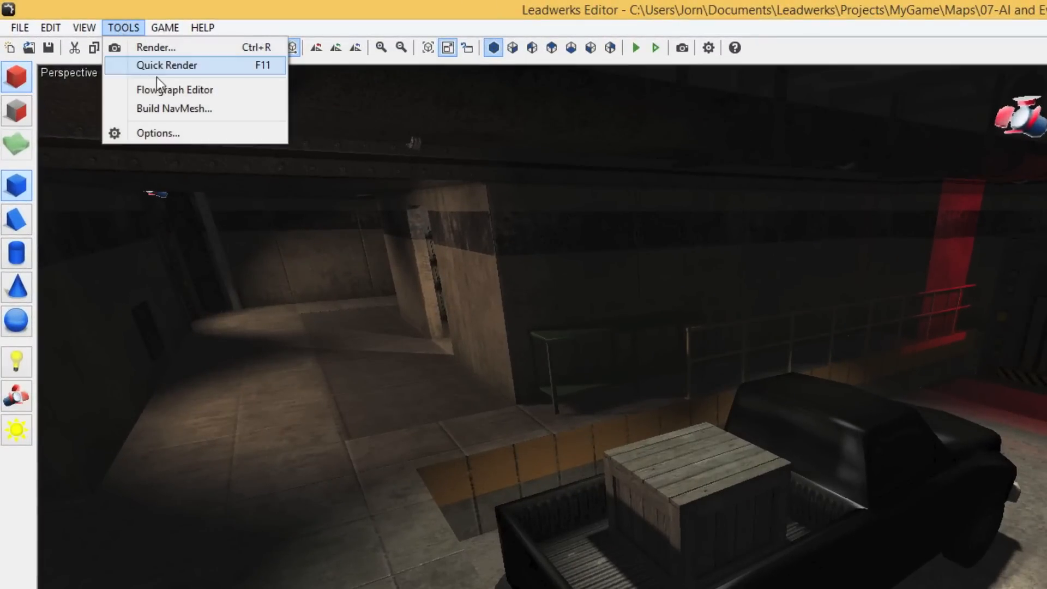
click(167, 108)
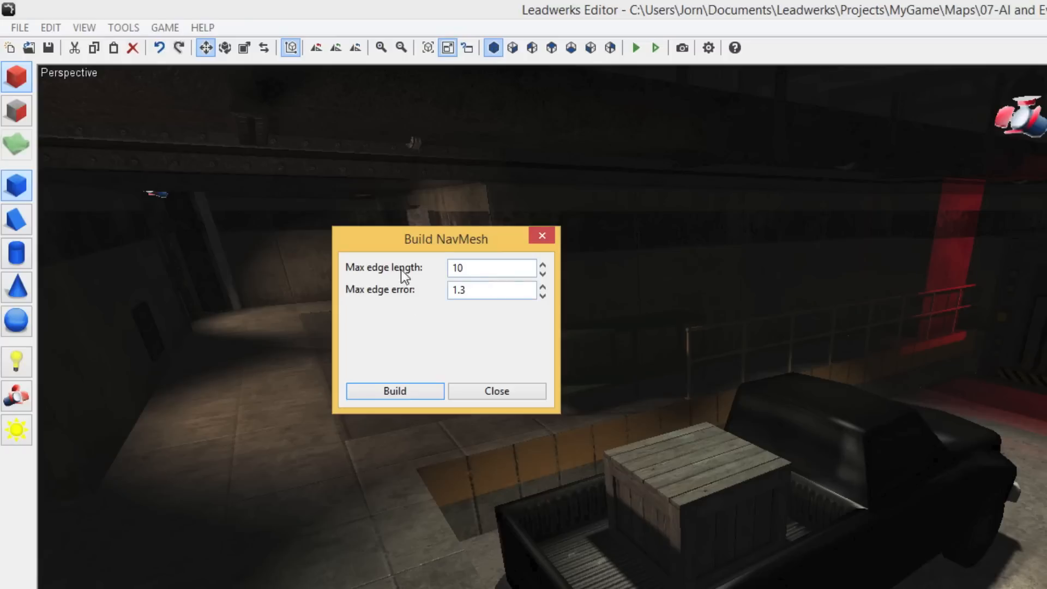
drag(467, 245, 510, 270)
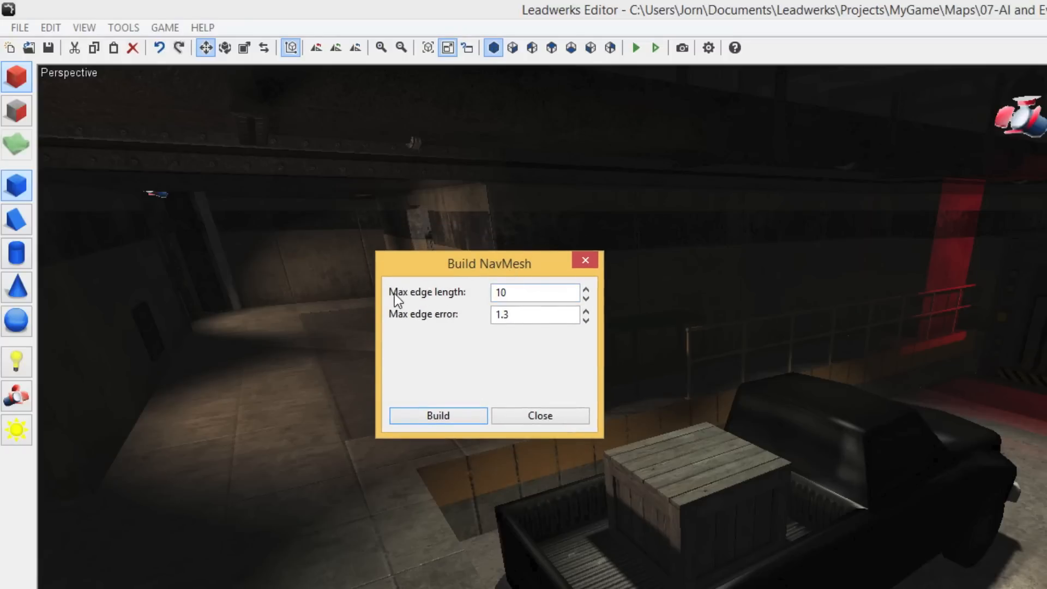
double_click(491, 299)
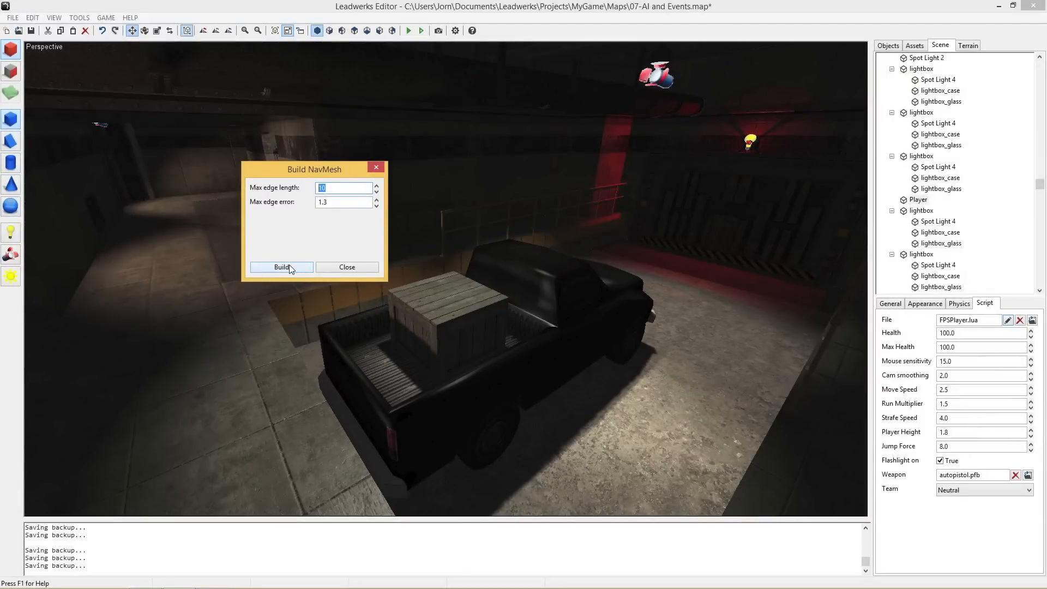
click(289, 266)
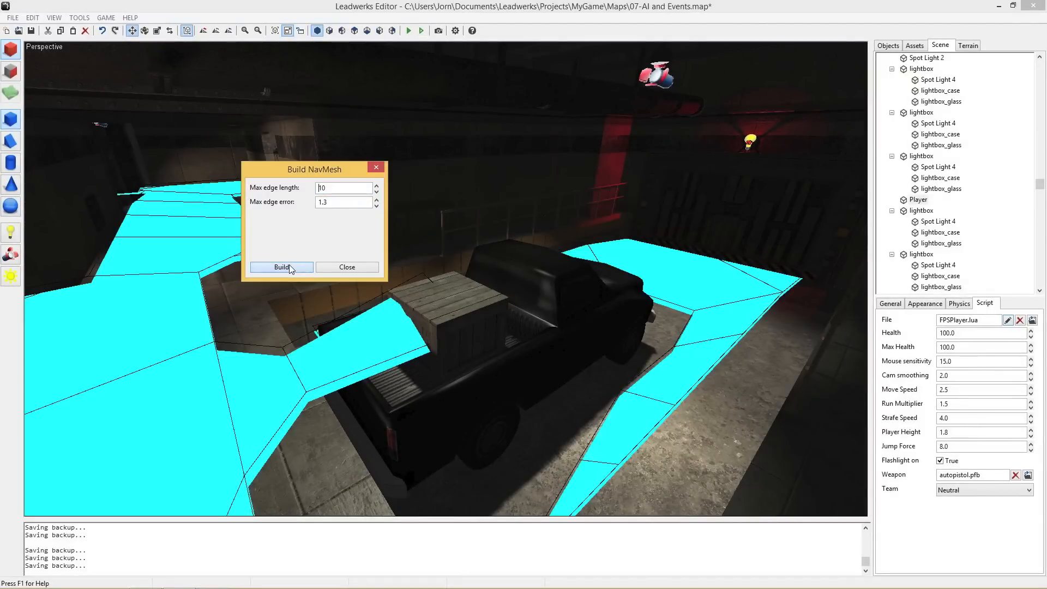
click(376, 168)
Step: Hide the navigation mesh display in the corridor area and show it again
right_drag(394, 171, 233, 129)
key(d)
key(w)
key(s)
key(d)
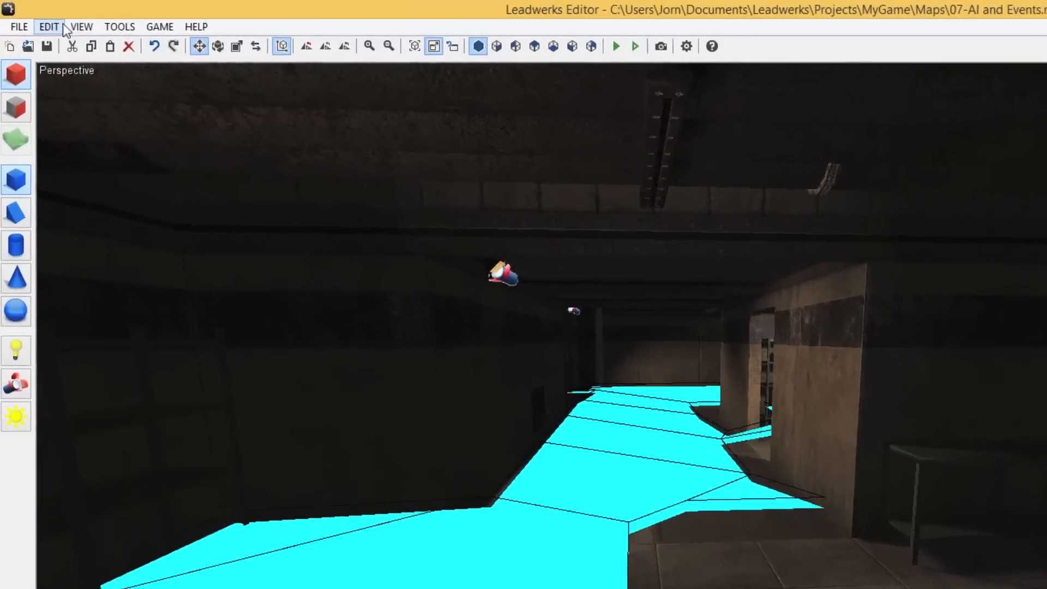
click(65, 21)
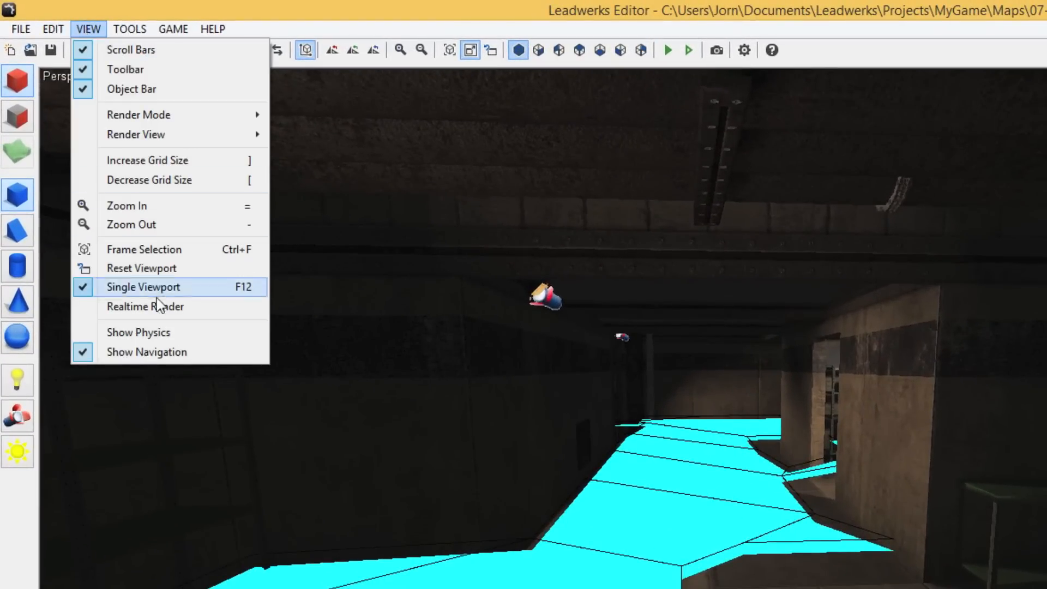
click(142, 352)
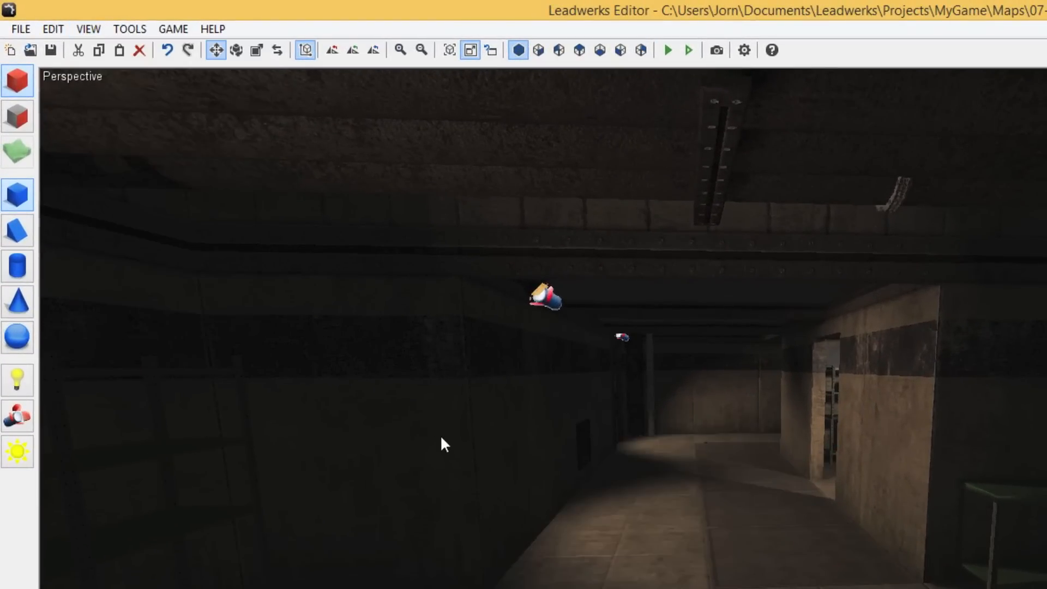
click(87, 29)
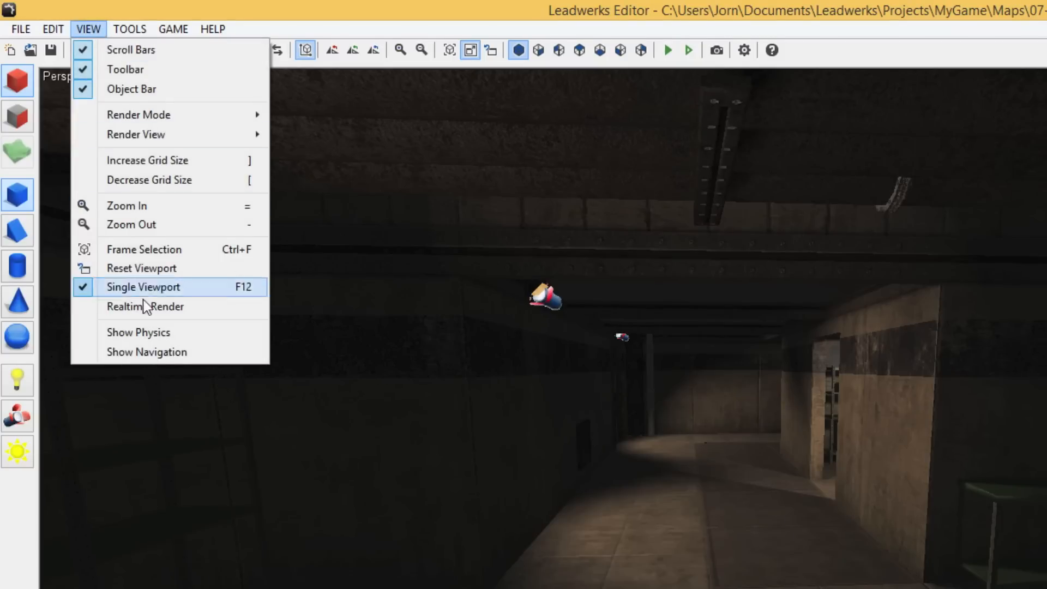
click(136, 352)
Step: Select the sliding door at the far end of the corridor and enable its Nav obstacle physics setting
right_drag(594, 376, 316, 327)
key(w)
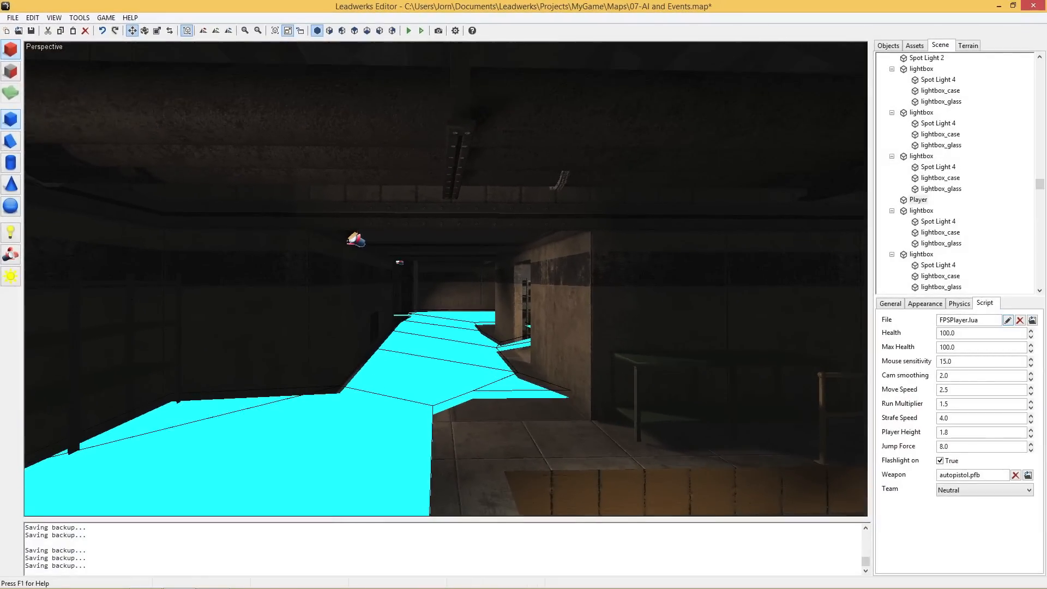
key(w)
key(w)
key(s)
mouse_move(446, 271)
right_down()
mouse_move(490, 294)
mouse_move(446, 270)
right_up()
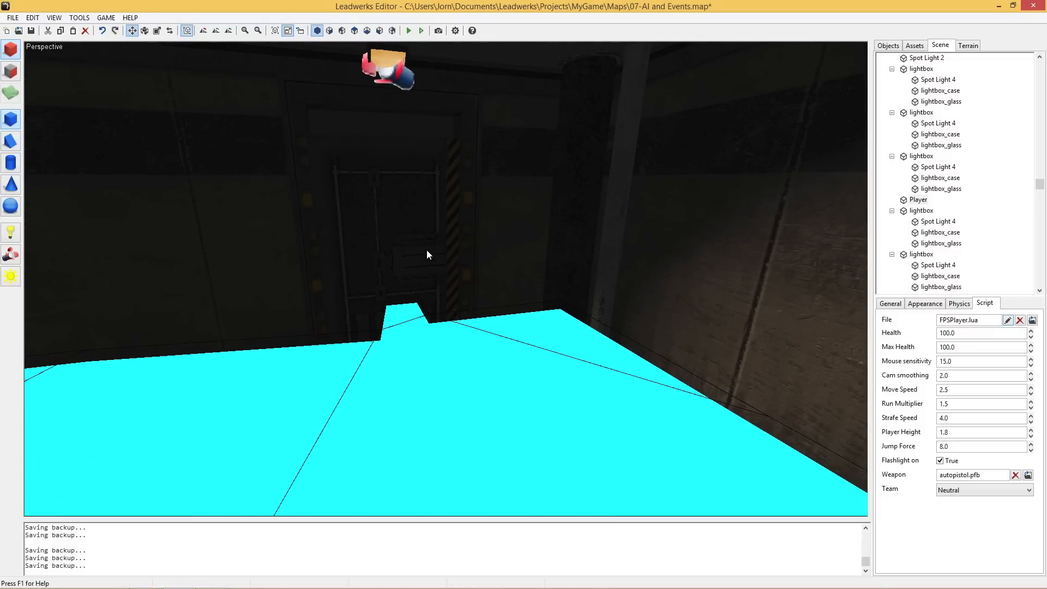
click(426, 251)
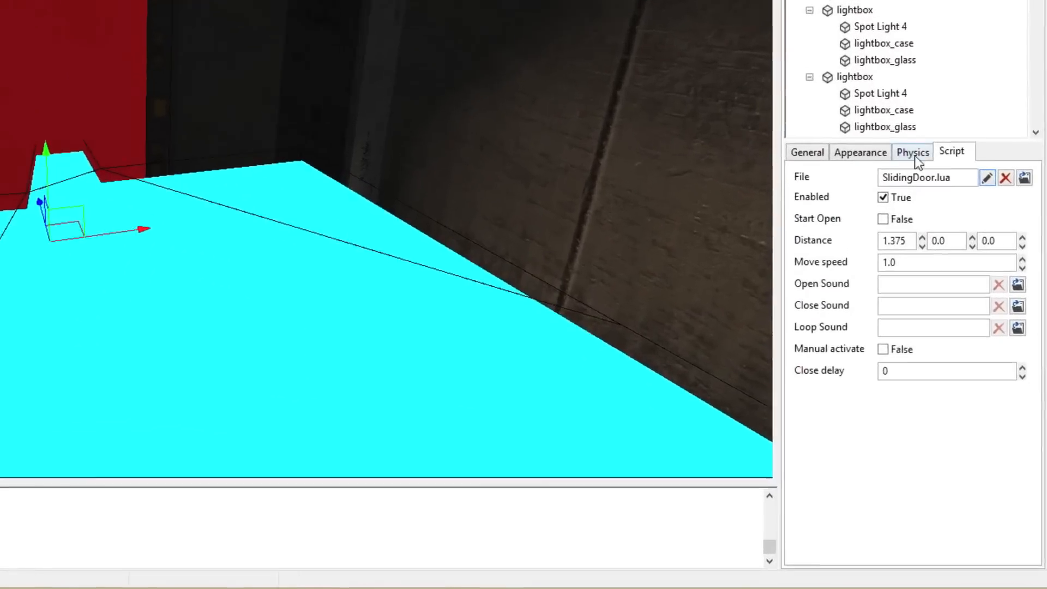
click(914, 155)
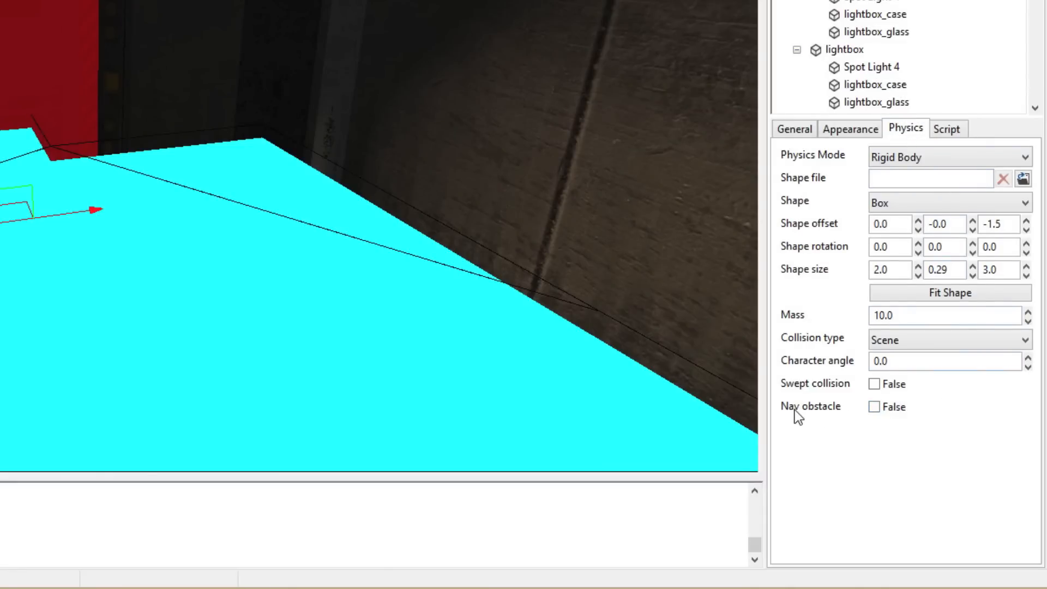
click(874, 406)
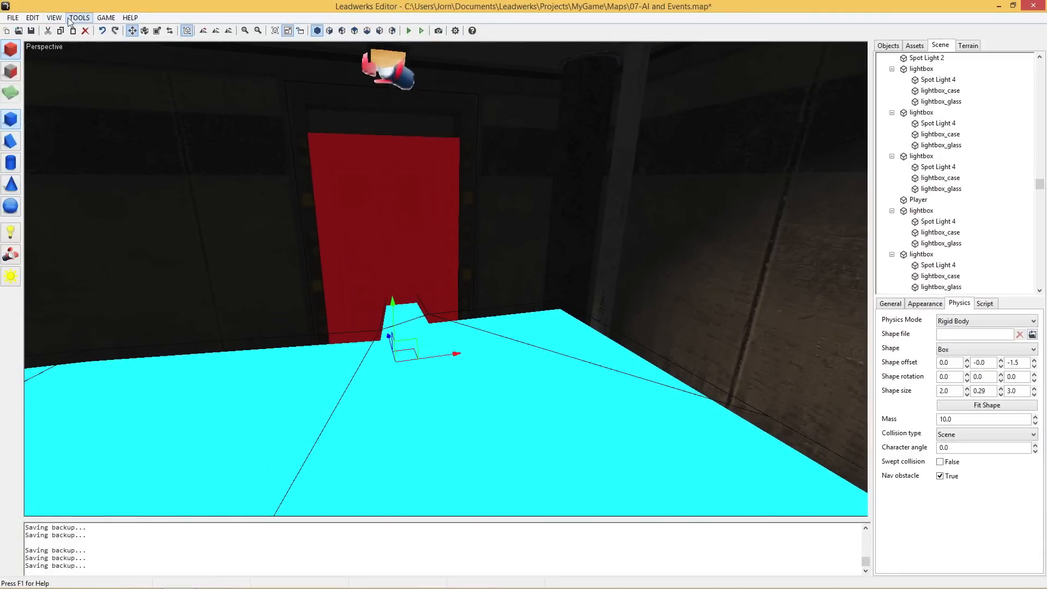
Step: Rebuild the navigation mesh with the sliding door treated as an obstacle
click(78, 17)
click(103, 70)
click(292, 267)
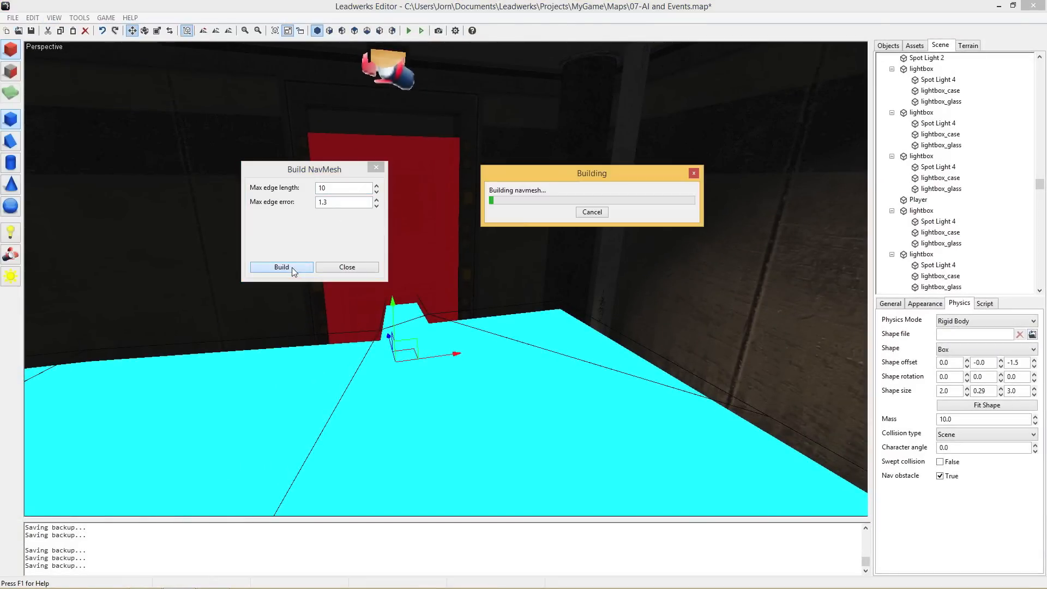
click(376, 167)
Step: Examine the rebuilt navigation mesh around the sliding door from several viewpoints
right_drag(414, 234, 425, 261)
key(s)
key(w)
key(d)
key(a)
key(s)
key(s)
right_drag(367, 194, 392, 194)
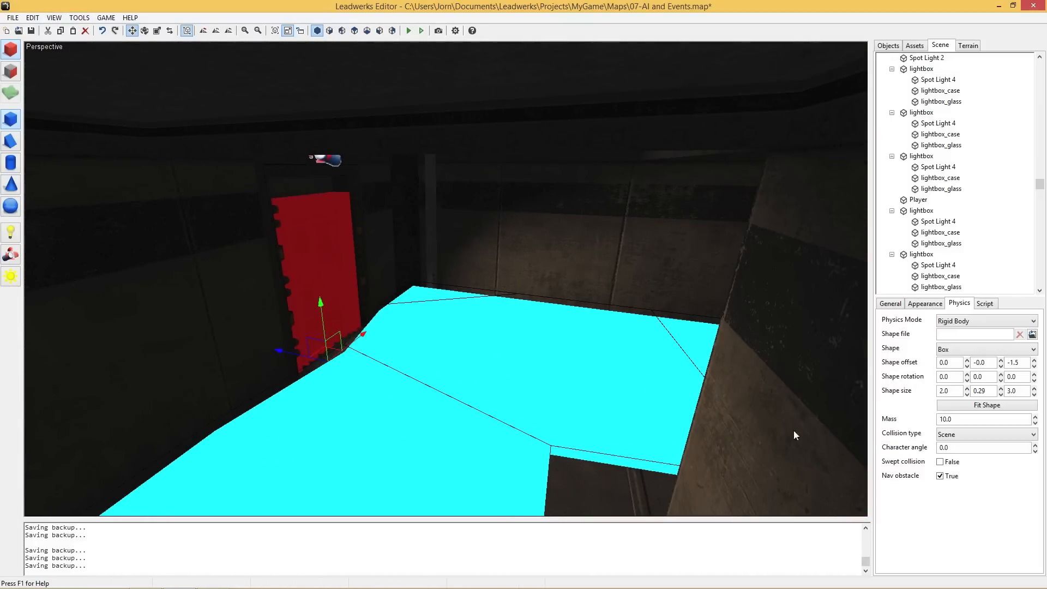
Step: Disable the sliding door's Nav obstacle setting and rebuild the navigation mesh, checking the doorway up close
click(940, 477)
click(79, 18)
click(94, 68)
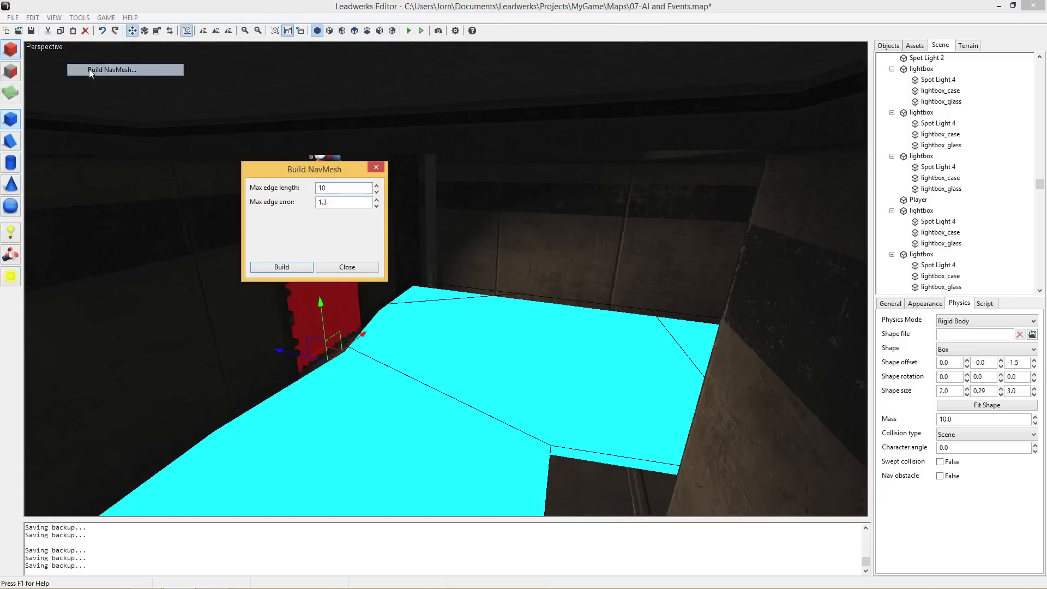
click(298, 265)
right_drag(392, 327, 360, 322)
key(w)
click(347, 266)
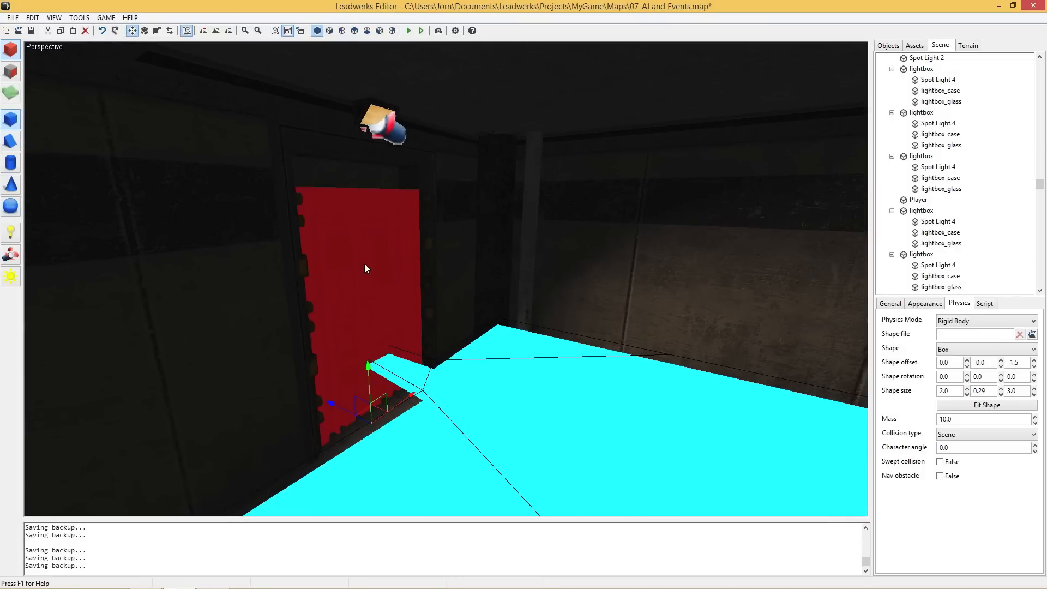